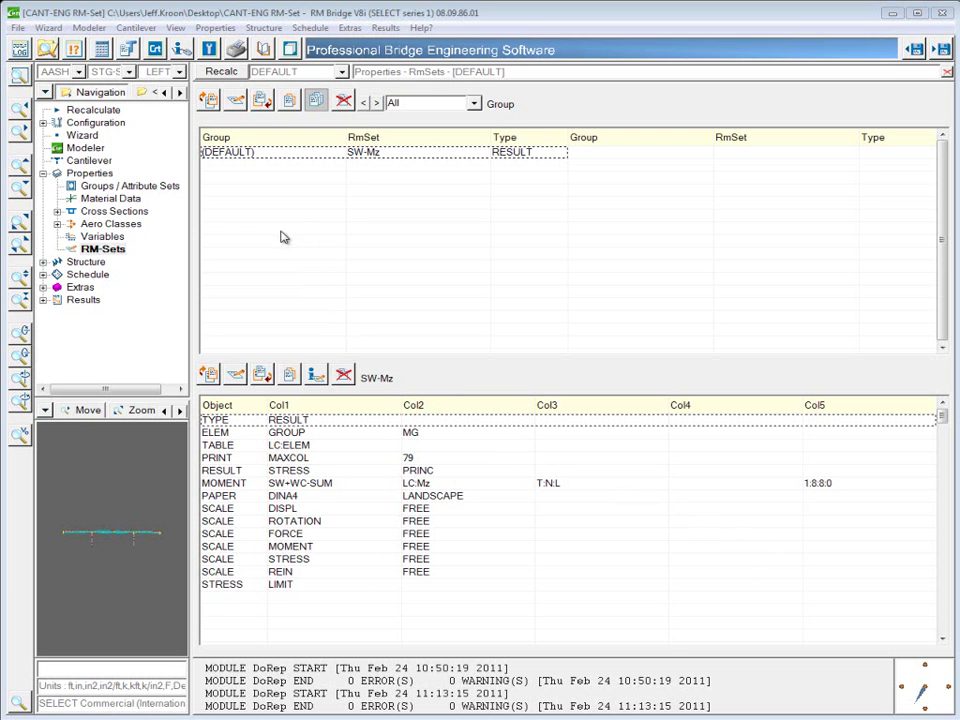
Insert a new result RM-set named ULS-Mz after SW-Mz, keeping Result representation
{"action": "left_click", "coordinate": [322, 153]}
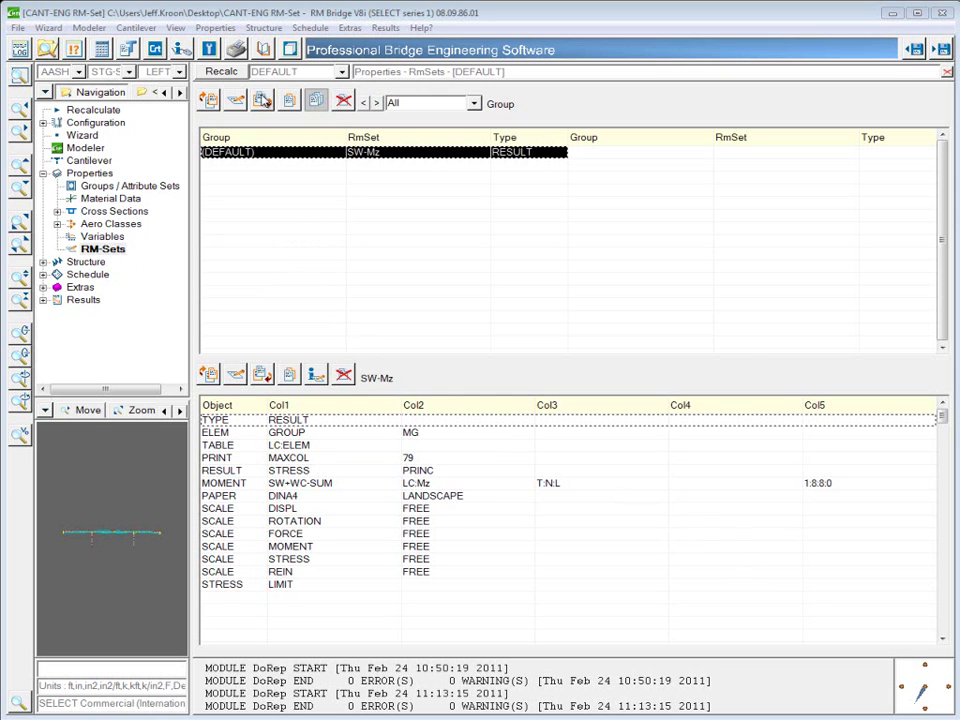
{"action": "left_click", "coordinate": [262, 99]}
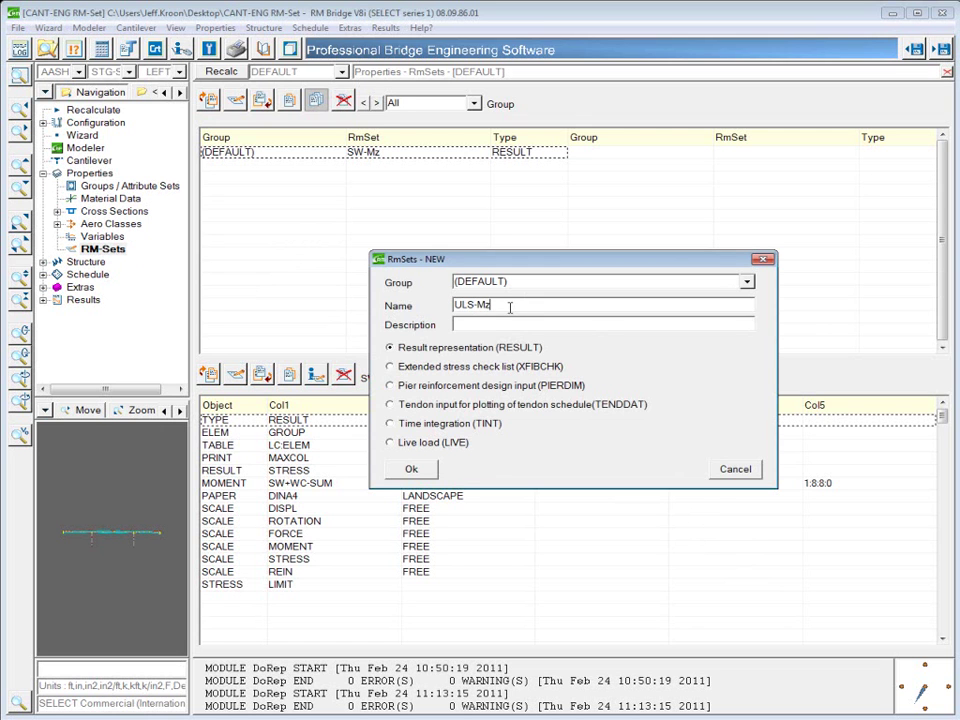
{"action": "type", "text": "ULS-Mz"}
{"action": "left_click", "coordinate": [410, 469]}
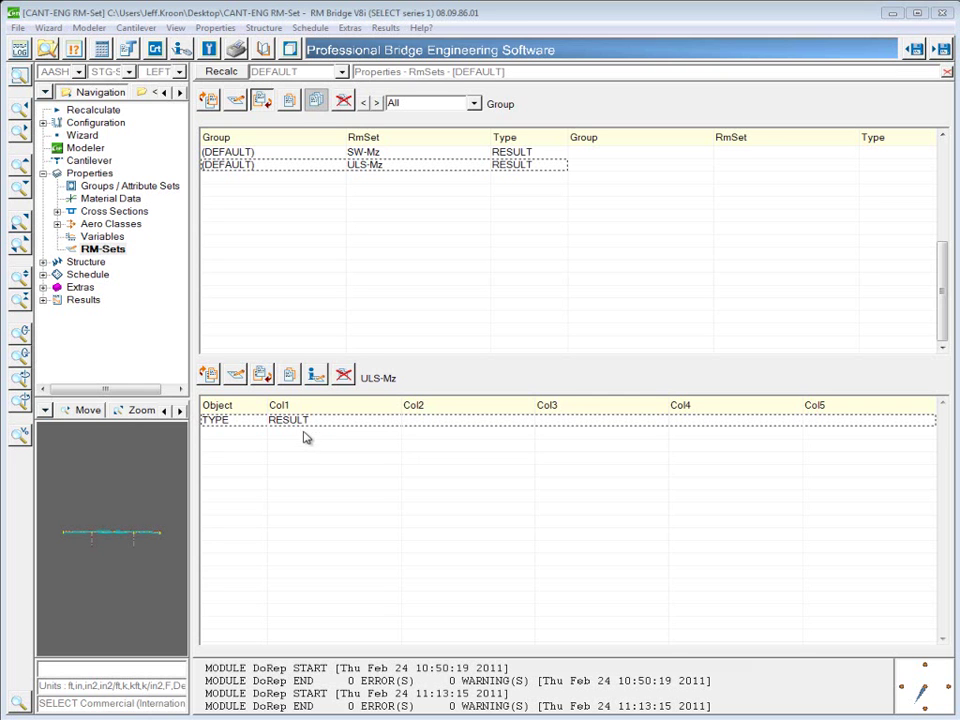
Add an 'Elements of a group' row for element group MG to the ULS-Mz list settings
{"action": "left_click", "coordinate": [316, 374]}
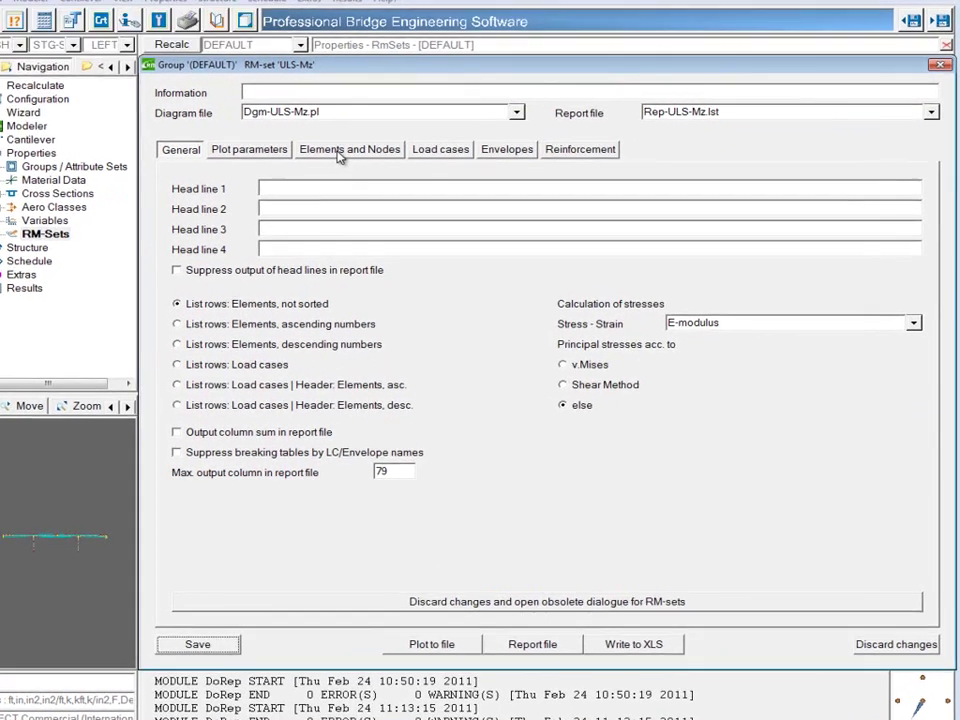
{"action": "left_click", "coordinate": [378, 172]}
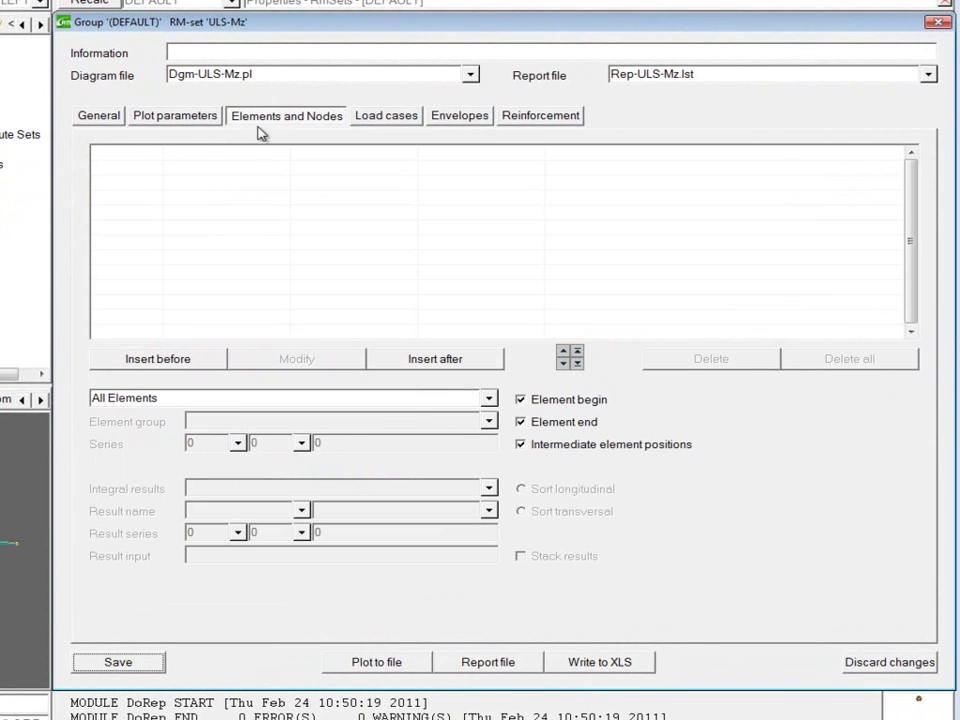
{"action": "left_click", "coordinate": [489, 399]}
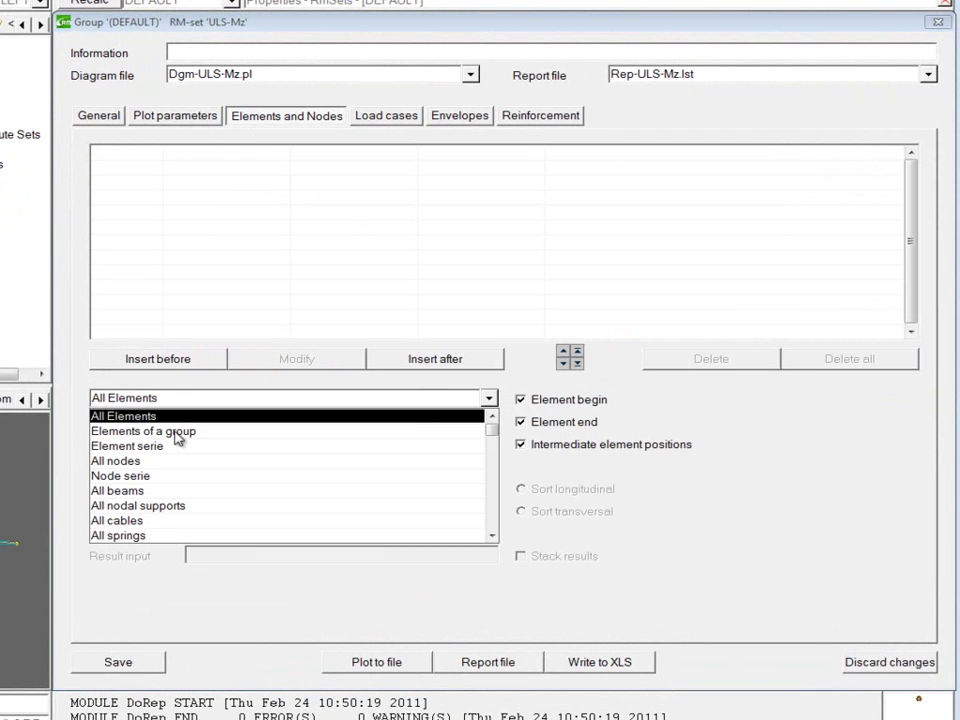
{"action": "left_click", "coordinate": [246, 433]}
{"action": "left_click", "coordinate": [489, 422]}
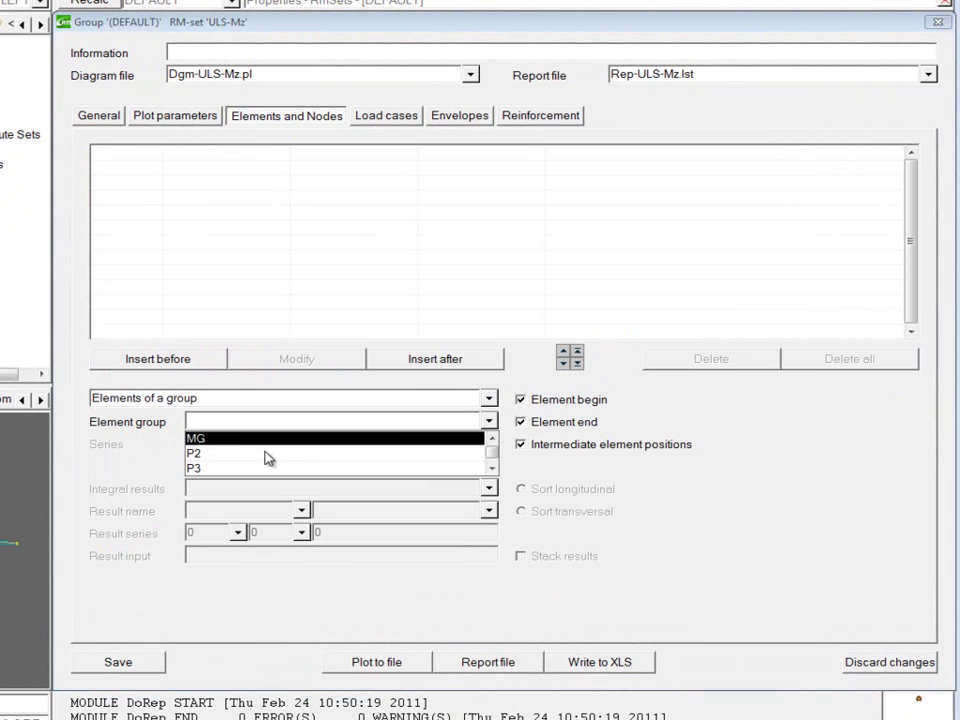
{"action": "left_click", "coordinate": [236, 440]}
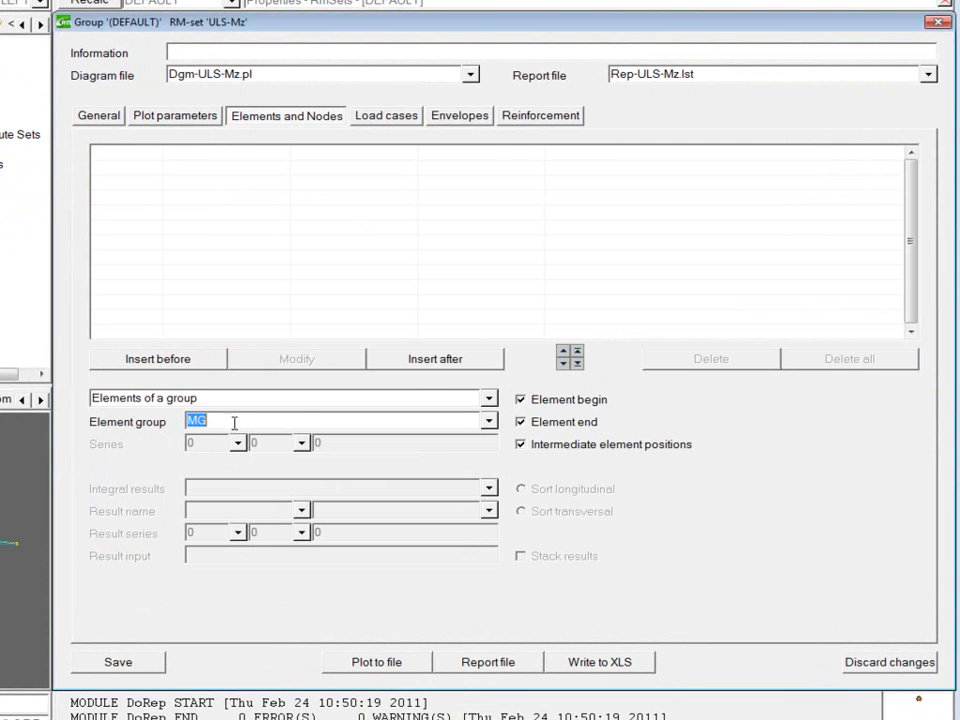
{"action": "left_click", "coordinate": [450, 360]}
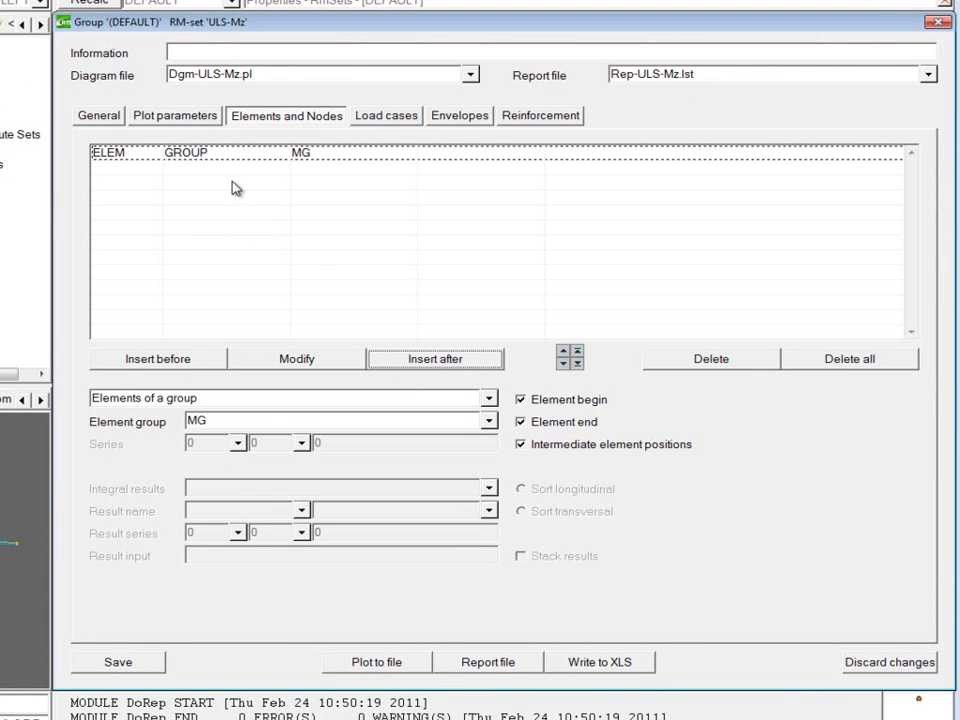
Insert an envelope row from CAP-Mz.sup with result MinMz and component 'Mz, Moment z'
{"action": "left_click", "coordinate": [381, 117]}
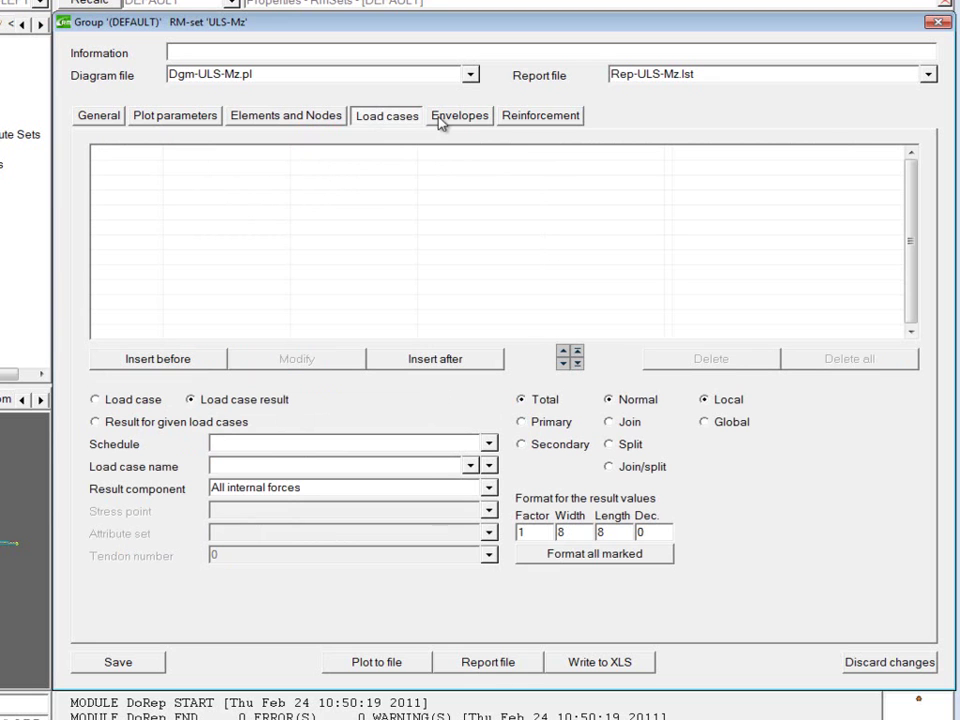
{"action": "left_click", "coordinate": [448, 120]}
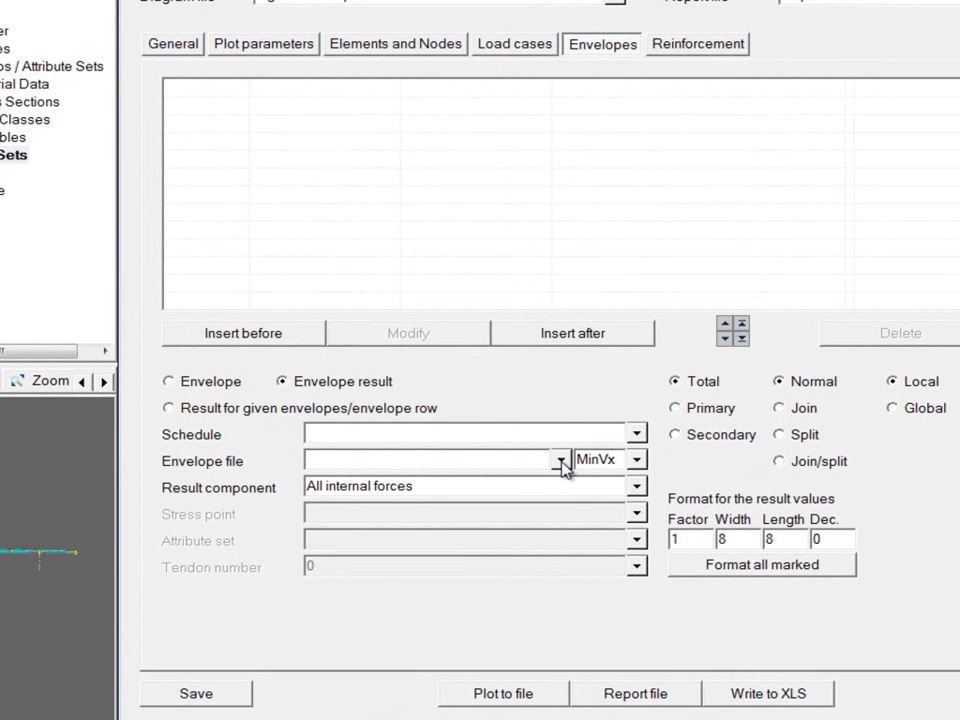
{"action": "left_click", "coordinate": [562, 464]}
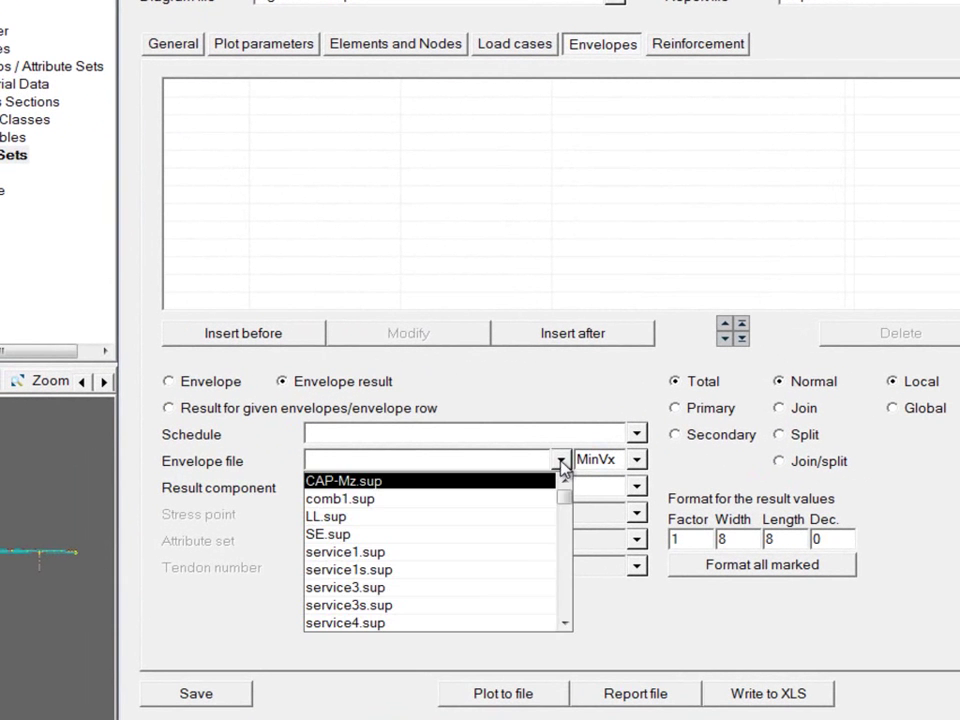
{"action": "left_click", "coordinate": [351, 484]}
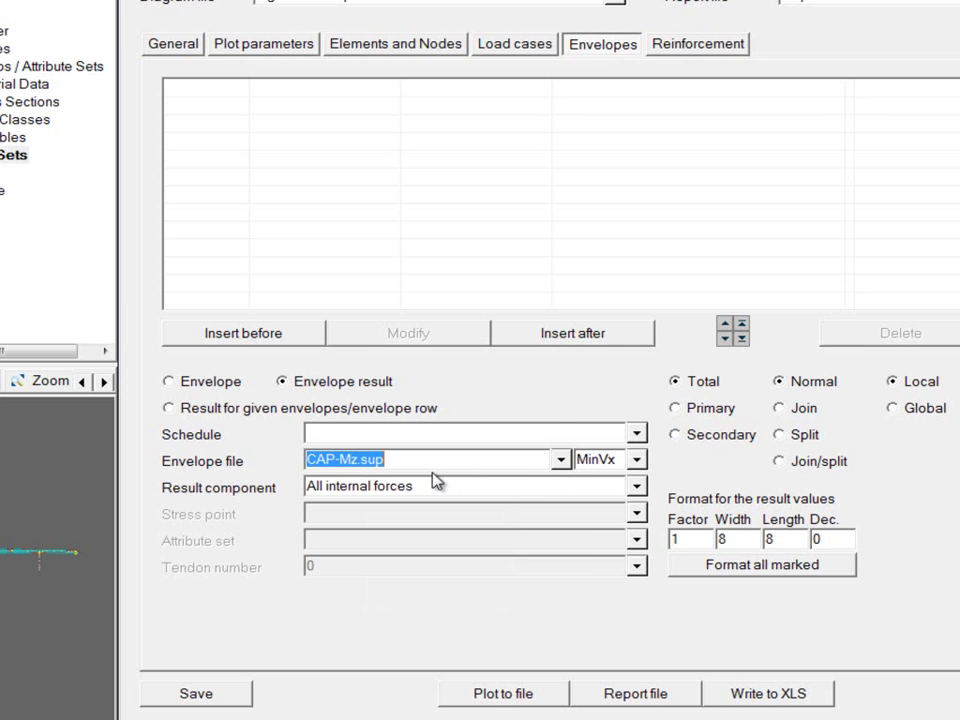
{"action": "left_click", "coordinate": [637, 460]}
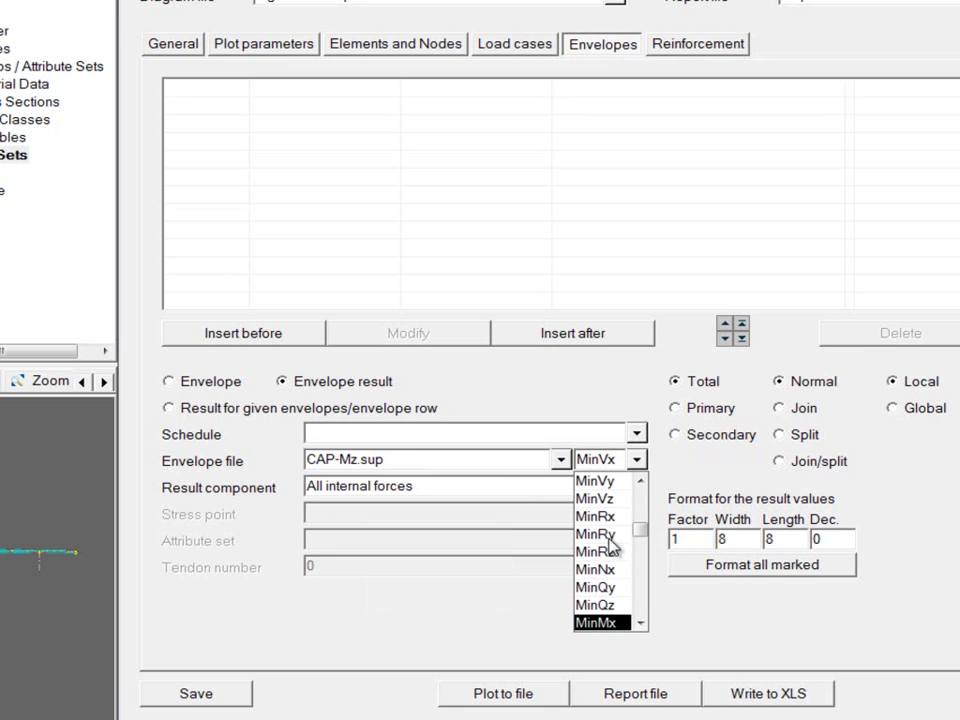
{"action": "scroll", "coordinate": [611, 553], "scroll_direction": "down", "scroll_amount": 3}
{"action": "left_click", "coordinate": [609, 623]}
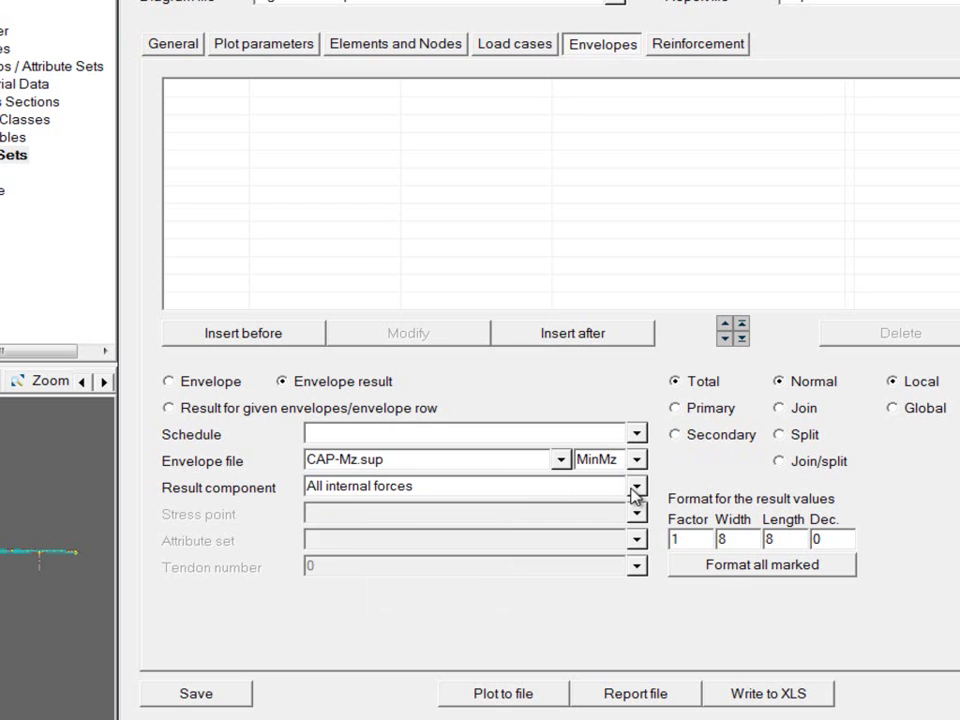
{"action": "left_click", "coordinate": [635, 487]}
{"action": "scroll", "coordinate": [476, 550], "scroll_direction": "up", "scroll_amount": 2}
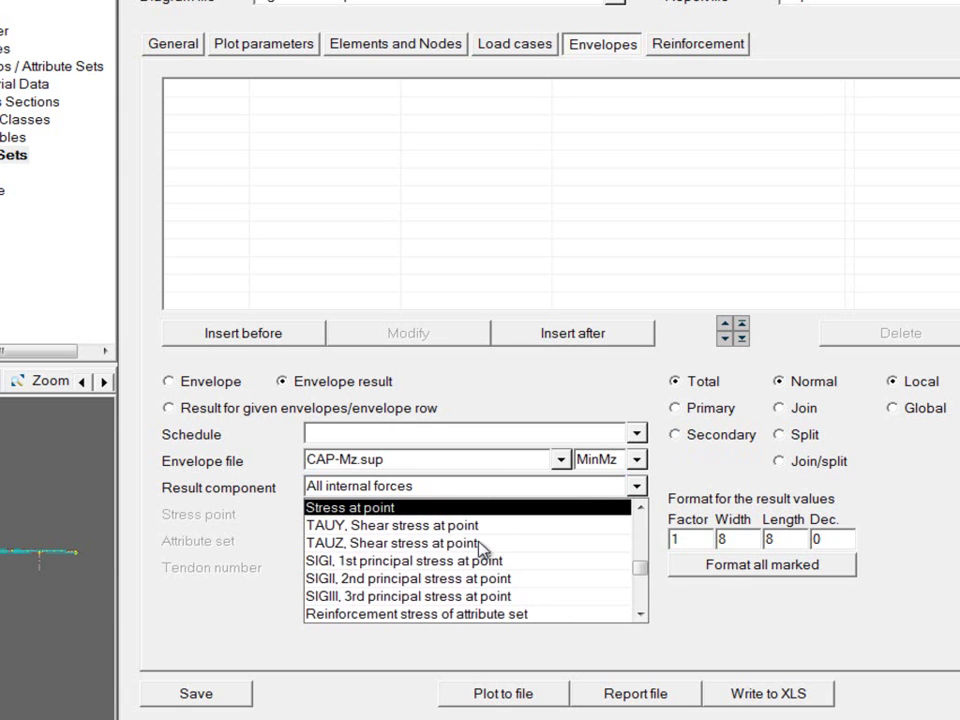
{"action": "scroll", "coordinate": [400, 535], "scroll_direction": "up", "scroll_amount": 2}
{"action": "left_click", "coordinate": [386, 526]}
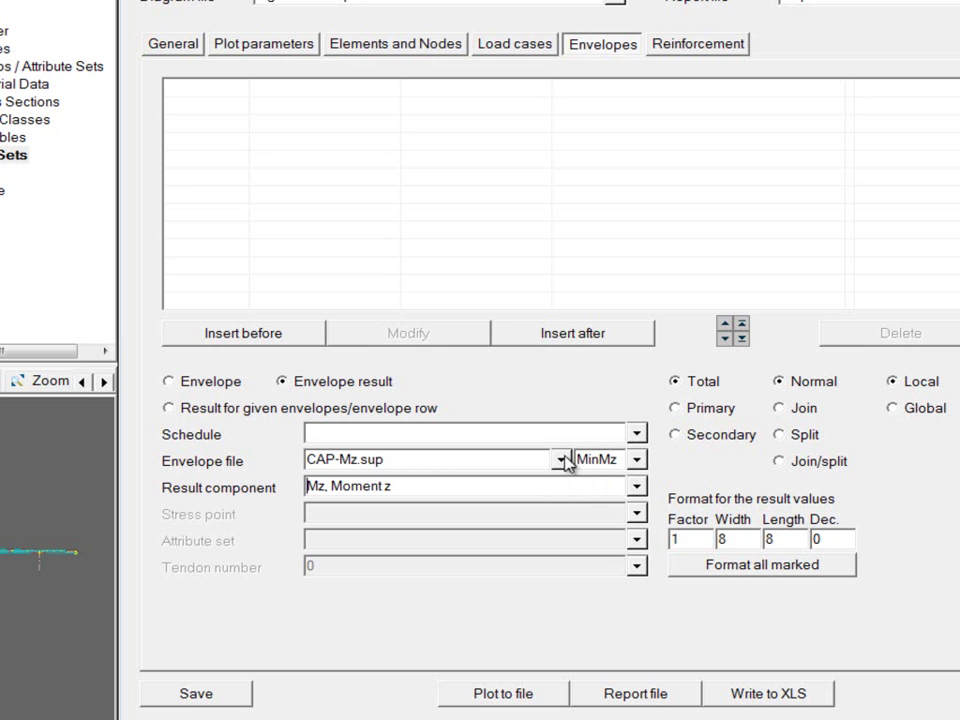
{"action": "left_click", "coordinate": [549, 338]}
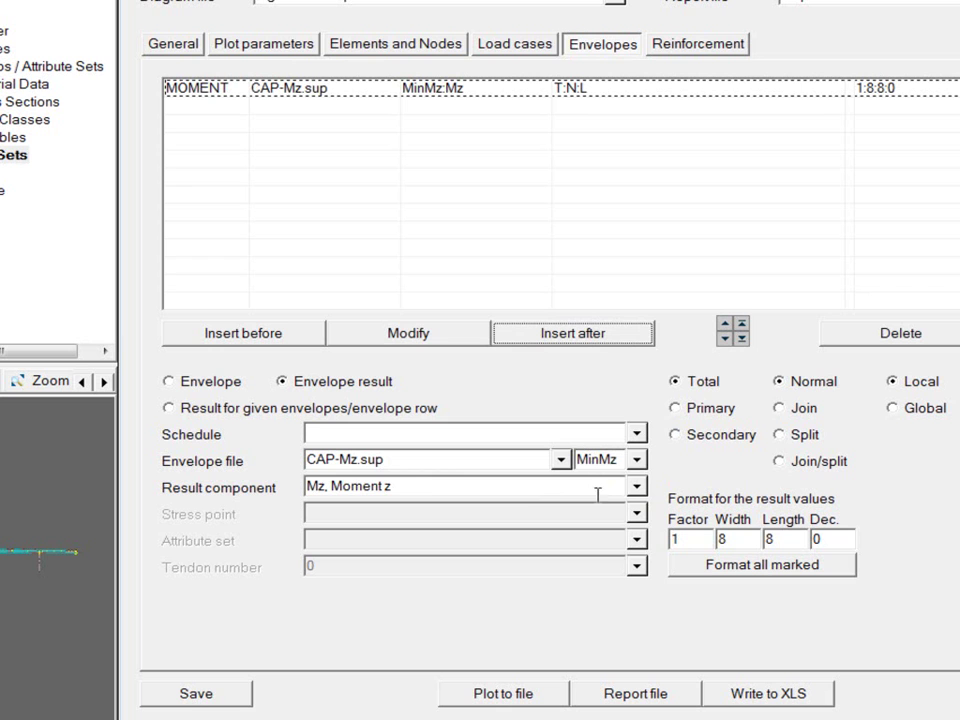
Insert a second CAP-Mz.sup envelope row using the MaxMz result
{"action": "left_click", "coordinate": [636, 460]}
{"action": "scroll", "coordinate": [615, 590], "scroll_direction": "down", "scroll_amount": 3}
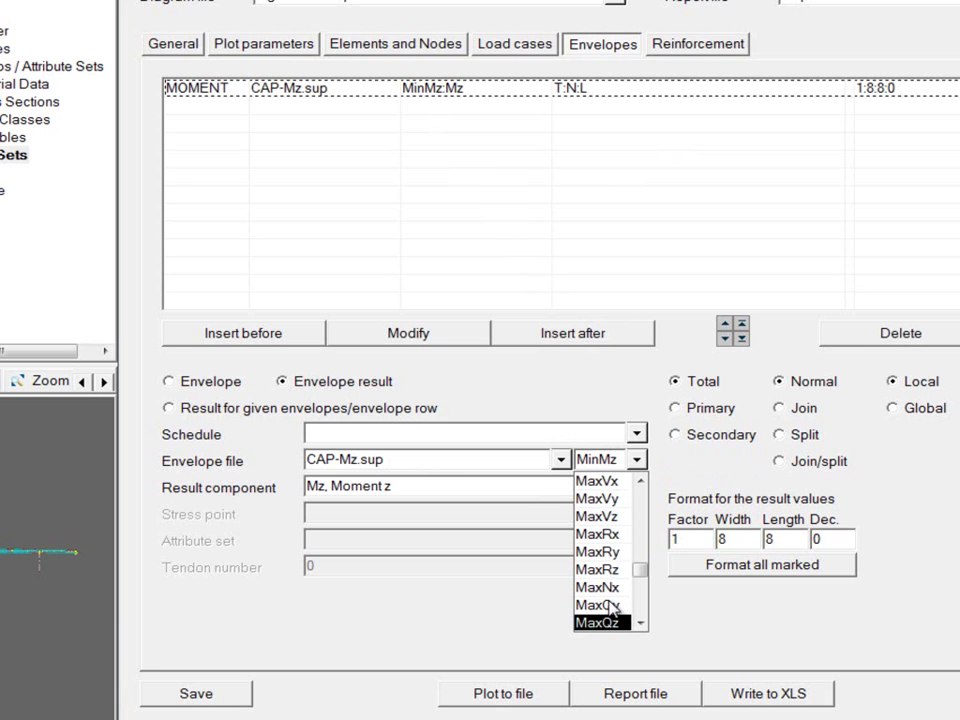
{"action": "scroll", "coordinate": [612, 606], "scroll_direction": "down", "scroll_amount": 2}
{"action": "scroll", "coordinate": [614, 610], "scroll_direction": "down", "scroll_amount": 1}
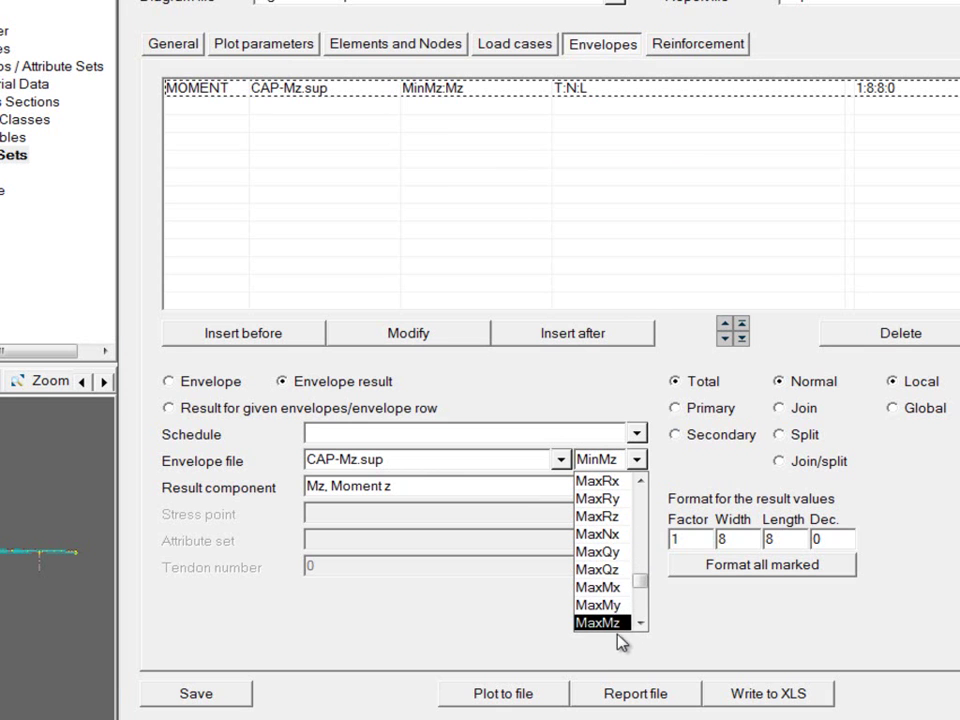
{"action": "left_click", "coordinate": [609, 624]}
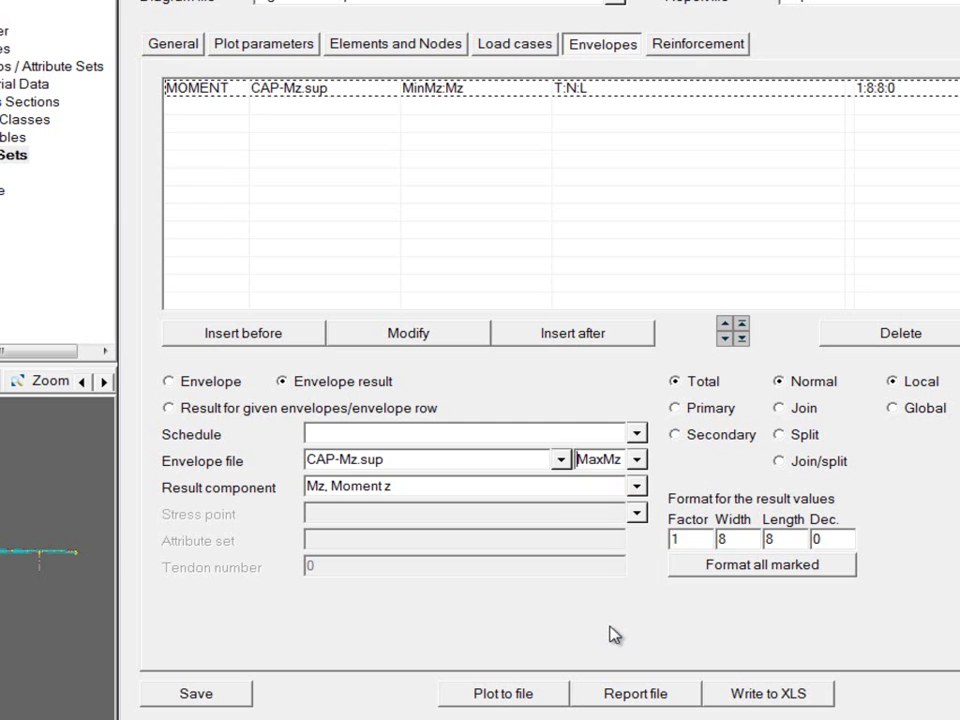
{"action": "left_click", "coordinate": [568, 336]}
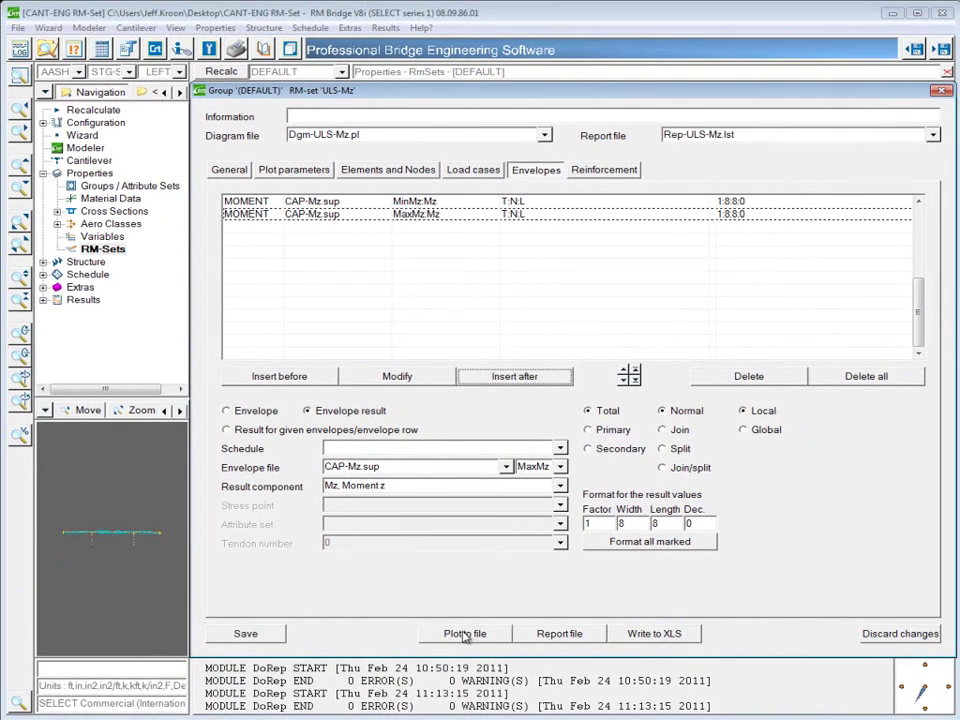
Plot the Dgm-ULS-Mz diagram to file, view it maximized, then close the viewer
{"action": "left_click", "coordinate": [502, 693]}
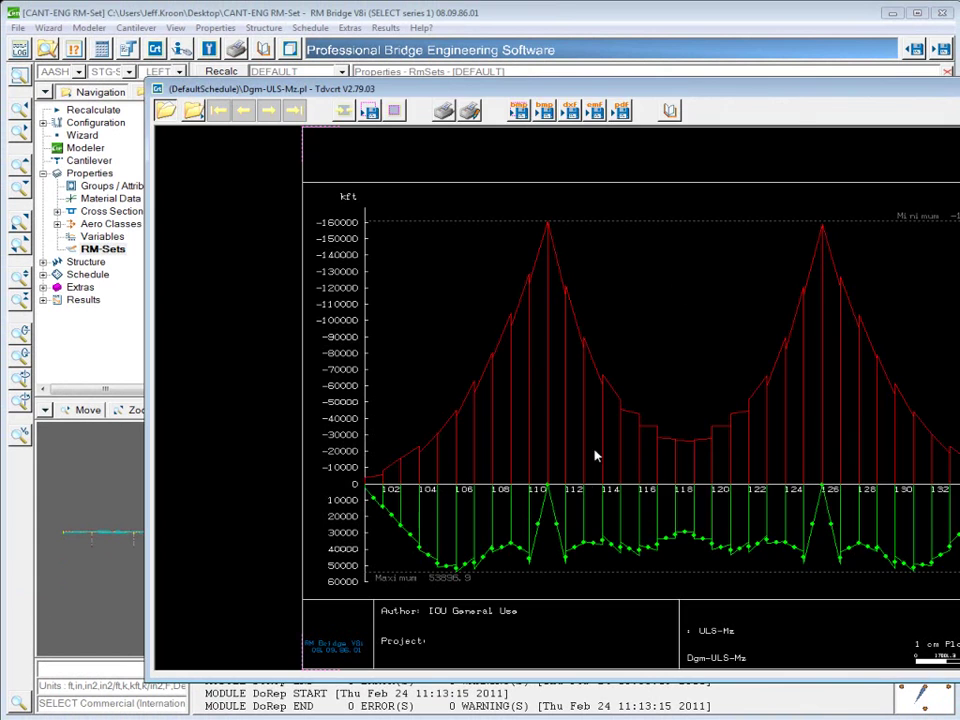
{"action": "double_click", "coordinate": [782, 87]}
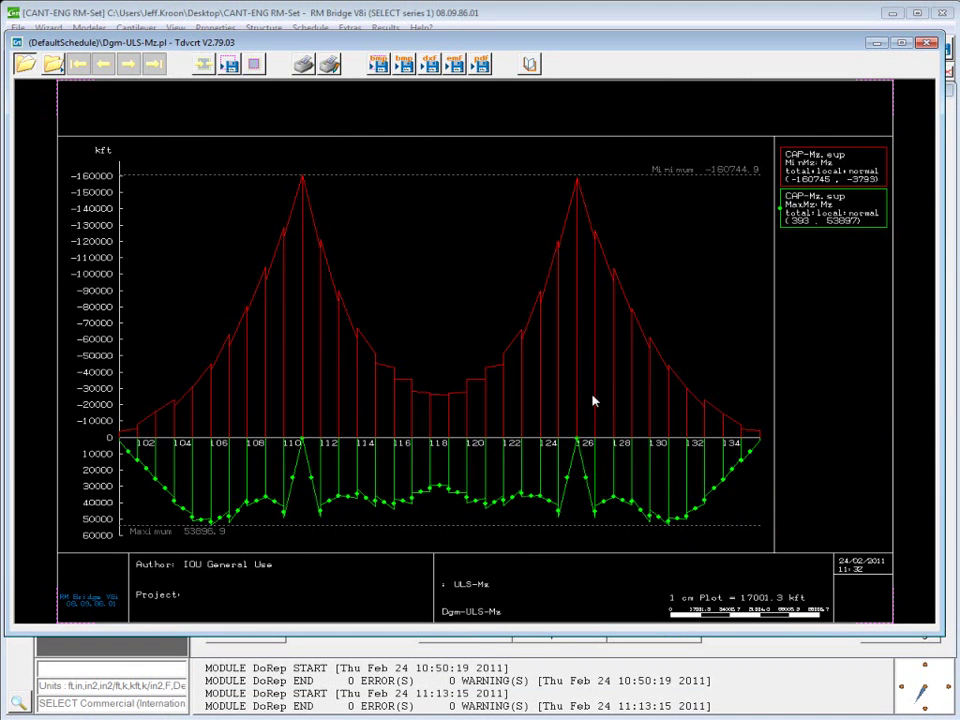
{"action": "left_click", "coordinate": [924, 44]}
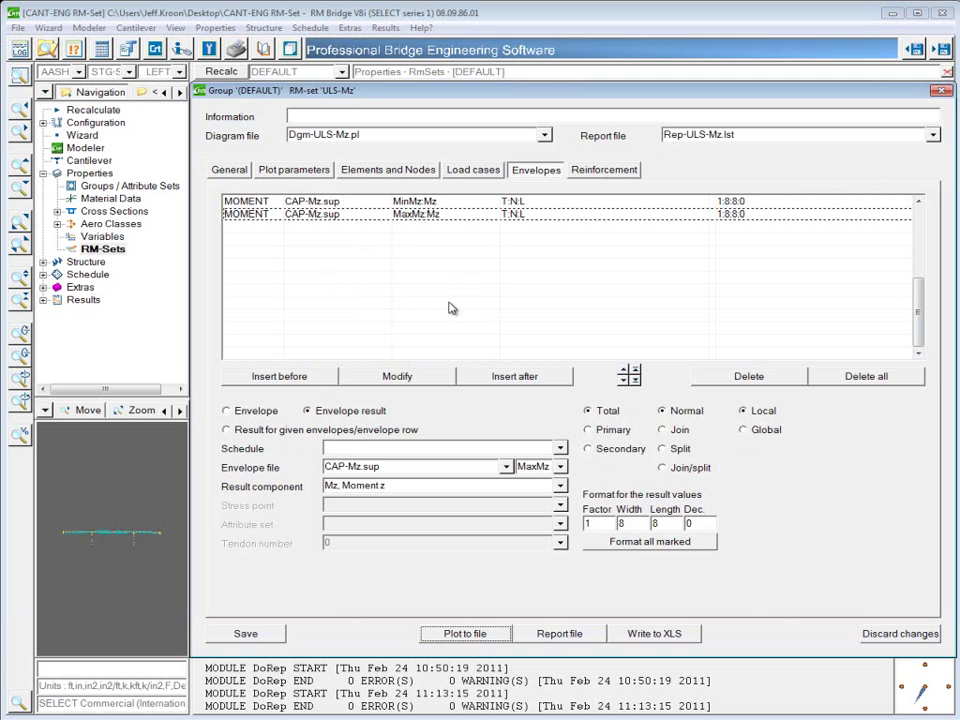
Insert an envelope row from ULS.sup with the MinMz result
{"action": "left_click", "coordinate": [505, 468]}
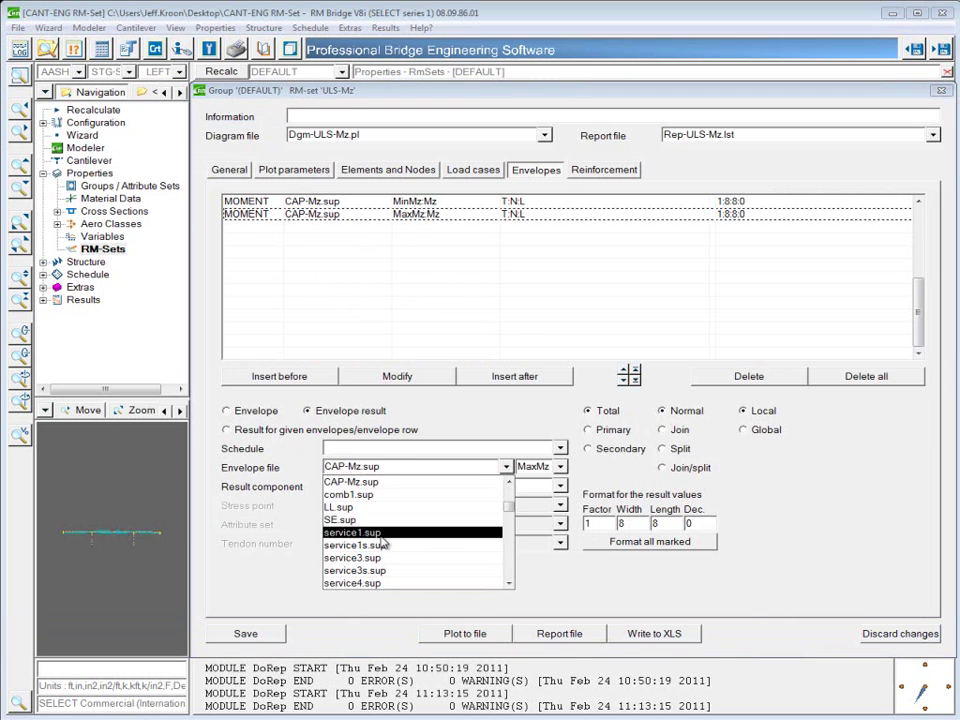
{"action": "left_click", "coordinate": [372, 533]}
{"action": "left_click", "coordinate": [505, 468]}
{"action": "key", "text": "Down"}
{"action": "key", "text": "Down"}
{"action": "key", "text": "Down"}
{"action": "key", "text": "Down"}
{"action": "key", "text": "Down"}
{"action": "key", "text": "Down"}
{"action": "key", "text": "Down"}
{"action": "key", "text": "Down"}
{"action": "key", "text": "Down"}
{"action": "key", "text": "Down"}
{"action": "key", "text": "Down"}
{"action": "key", "text": "Down"}
{"action": "key", "text": "Down"}
{"action": "key", "text": "Down"}
{"action": "key", "text": "Down"}
{"action": "key", "text": "Down"}
{"action": "key", "text": "Down"}
{"action": "key", "text": "Down"}
{"action": "key", "text": "Down"}
{"action": "key", "text": "Down"}
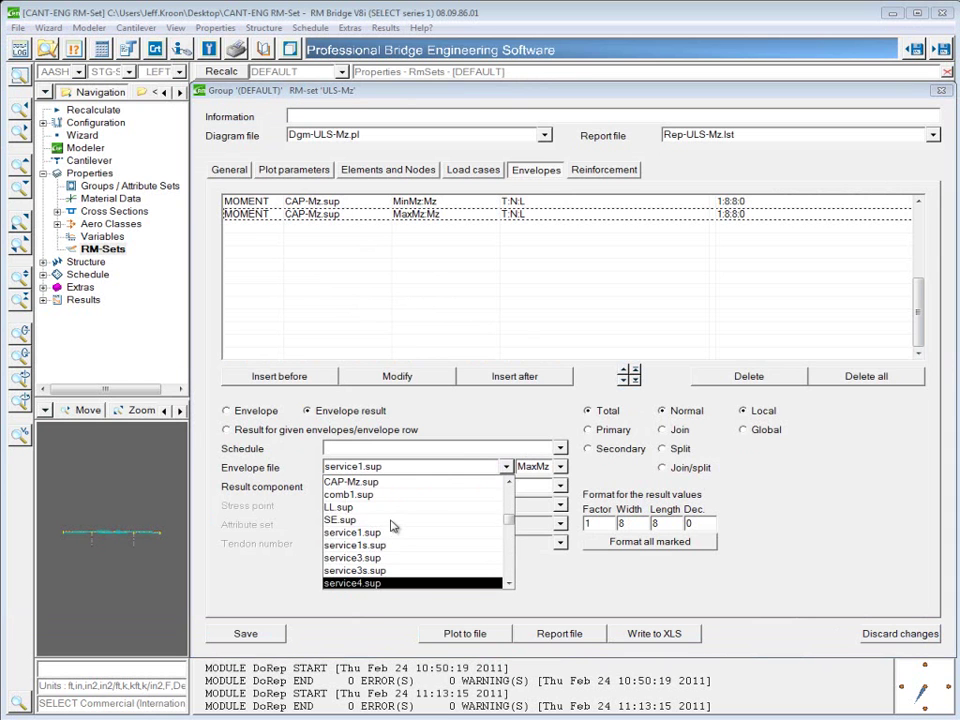
{"action": "key", "text": "Down"}
{"action": "key", "text": "Down"}
{"action": "key", "text": "Up"}
{"action": "key", "text": "Up"}
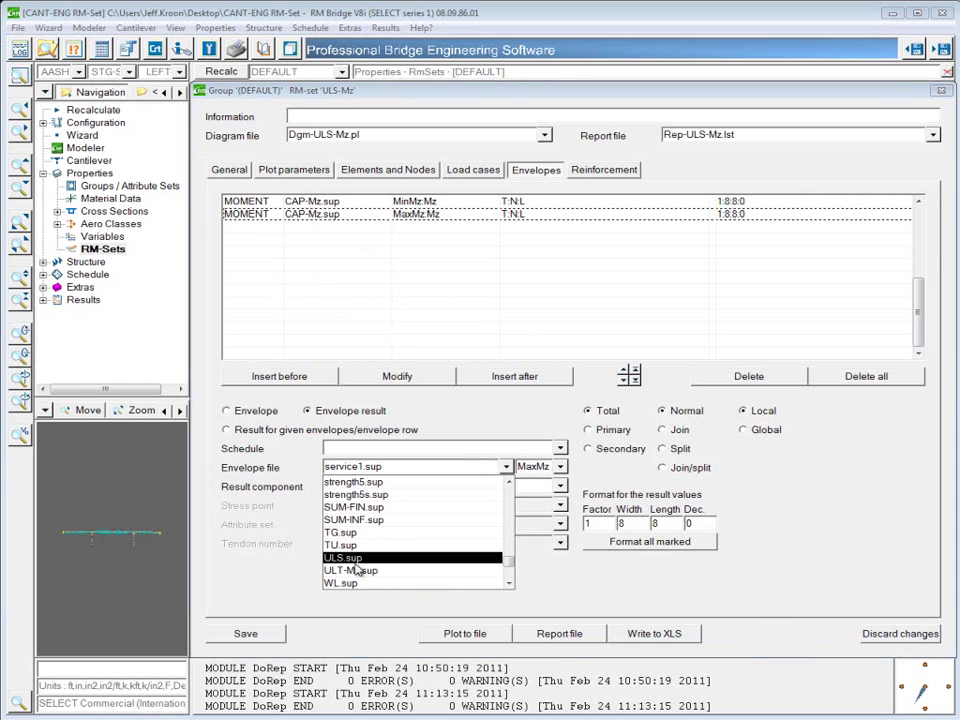
{"action": "left_click", "coordinate": [352, 562]}
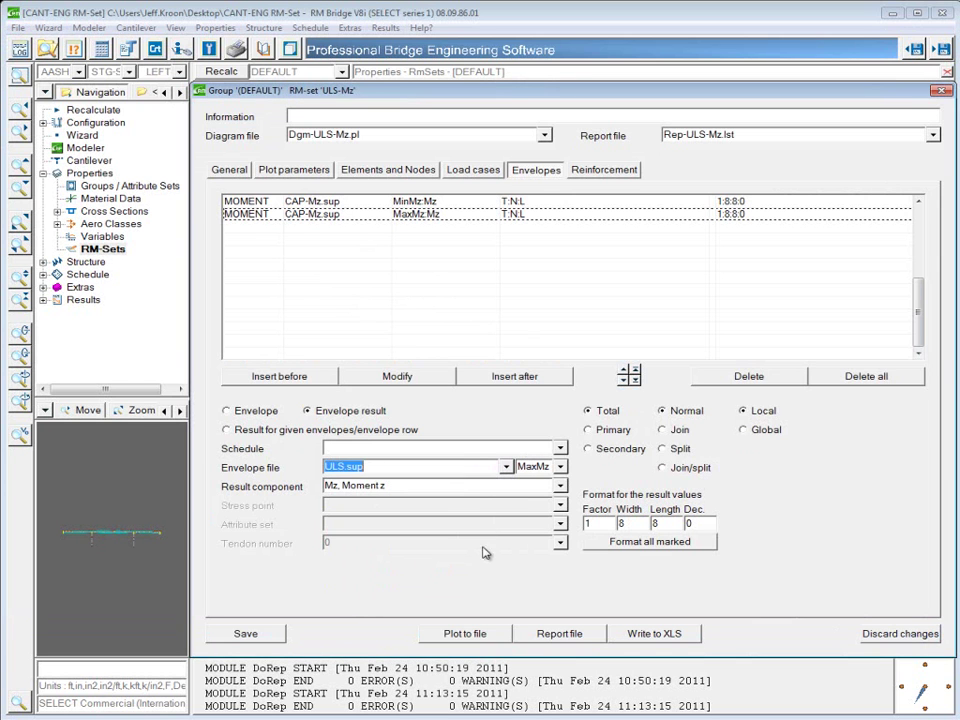
{"action": "left_click", "coordinate": [560, 467]}
{"action": "key", "text": "Up"}
{"action": "key", "text": "Up"}
{"action": "key", "text": "Up"}
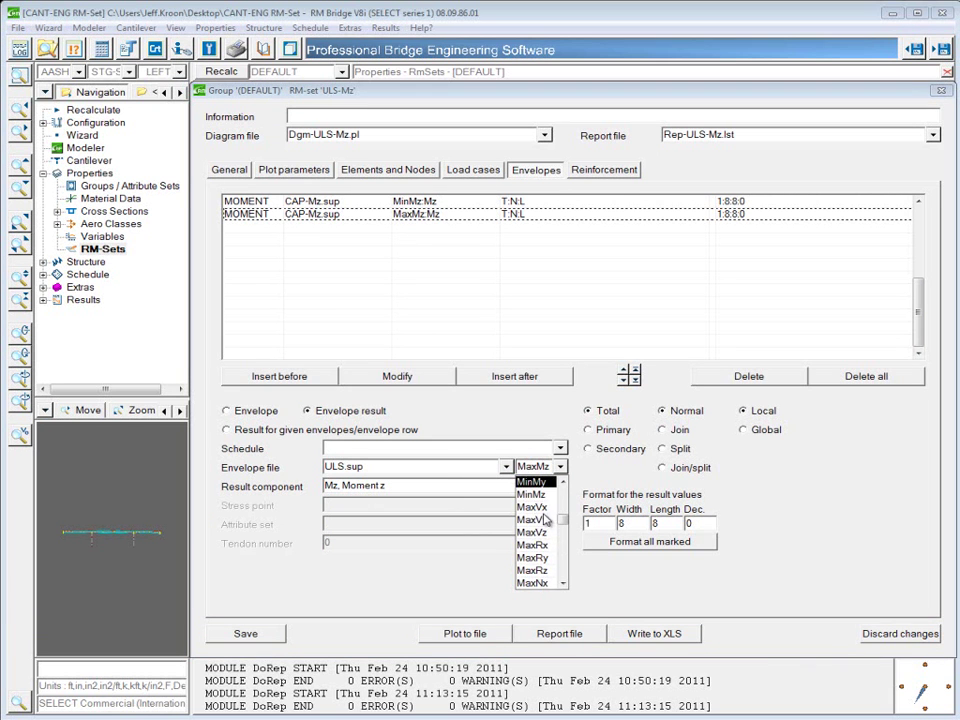
{"action": "key", "text": "Down"}
{"action": "key", "text": "Return"}
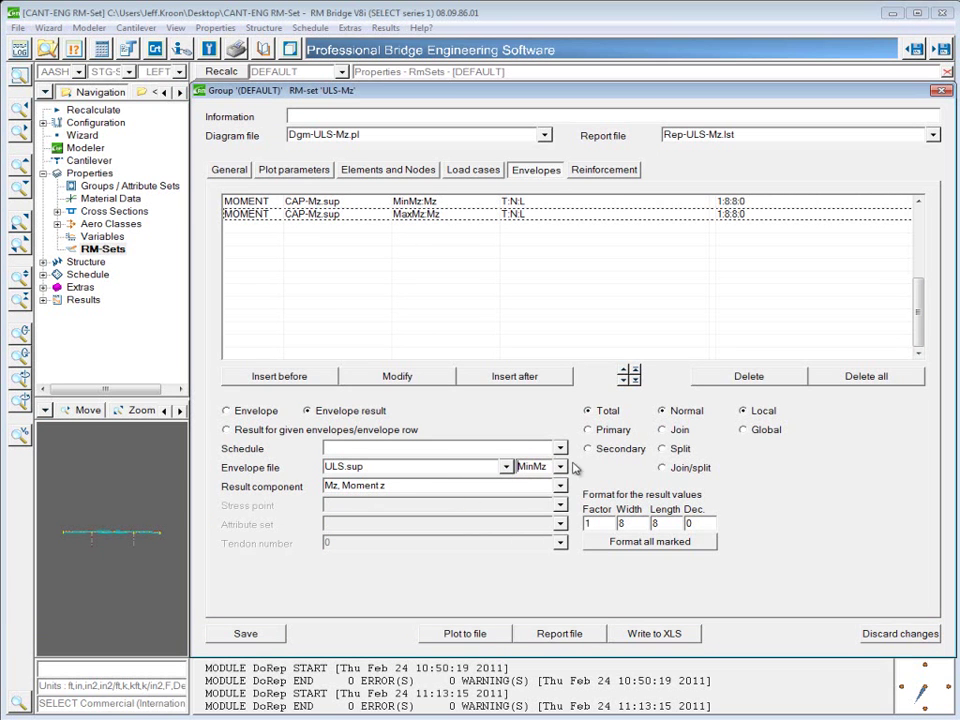
{"action": "left_click", "coordinate": [517, 384]}
Insert the ULS.sup MaxMz envelope row and check the element group setting
{"action": "left_click", "coordinate": [560, 467]}
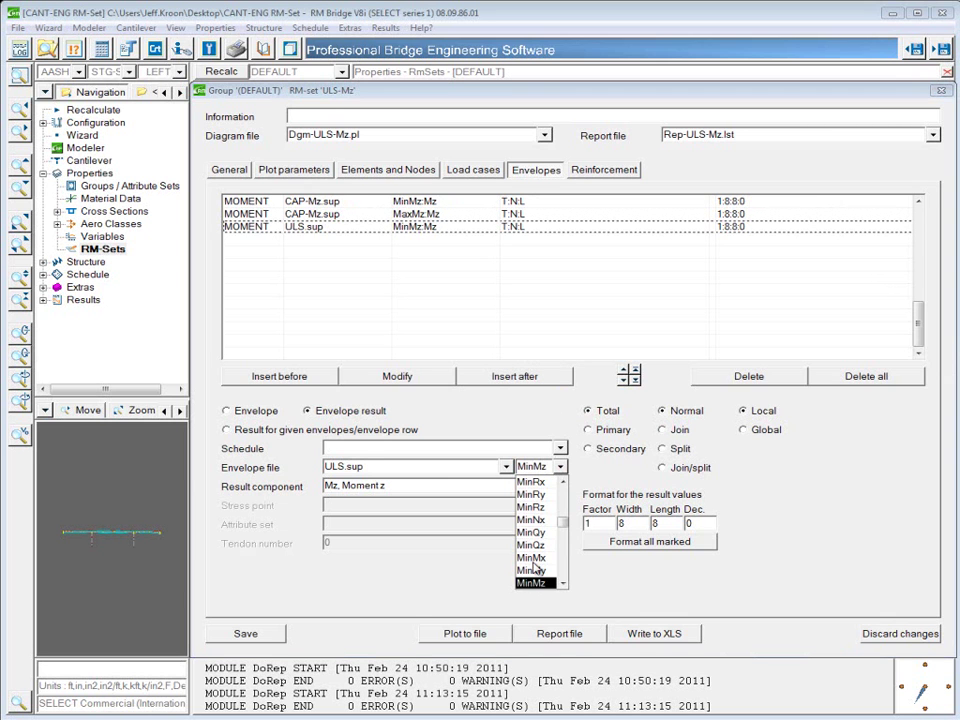
{"action": "key", "text": "Down"}
{"action": "key", "text": "Down"}
{"action": "key", "text": "Down"}
{"action": "key", "text": "Down"}
{"action": "key", "text": "Down"}
{"action": "key", "text": "Down"}
{"action": "key", "text": "Down"}
{"action": "key", "text": "Down"}
{"action": "key", "text": "Down"}
{"action": "key", "text": "Down"}
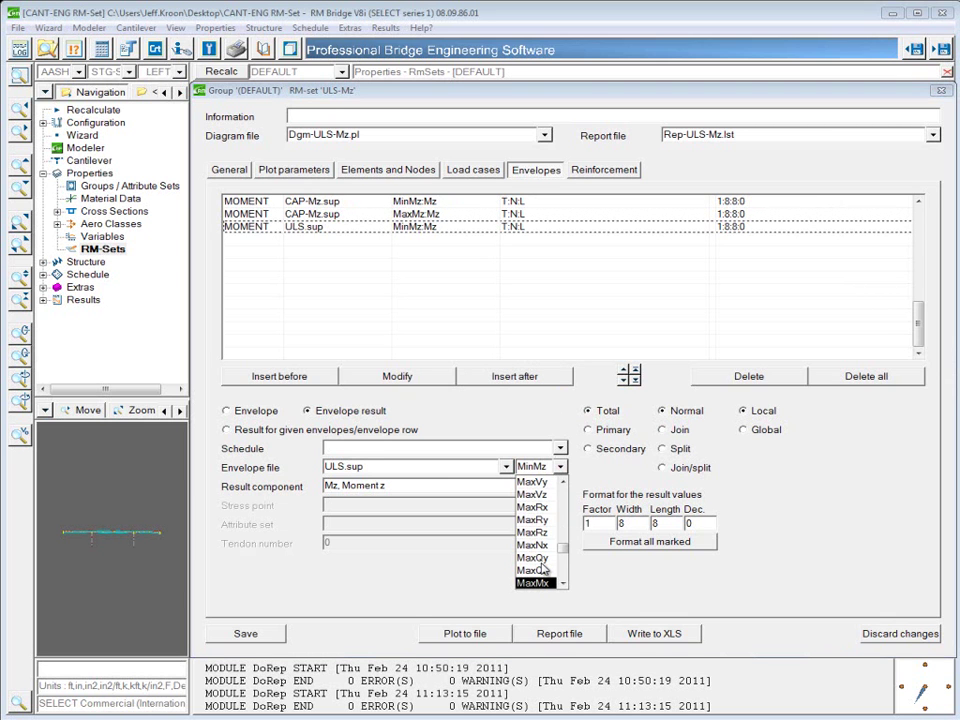
{"action": "key", "text": "Down"}
{"action": "key", "text": "Down"}
{"action": "left_click", "coordinate": [539, 584]}
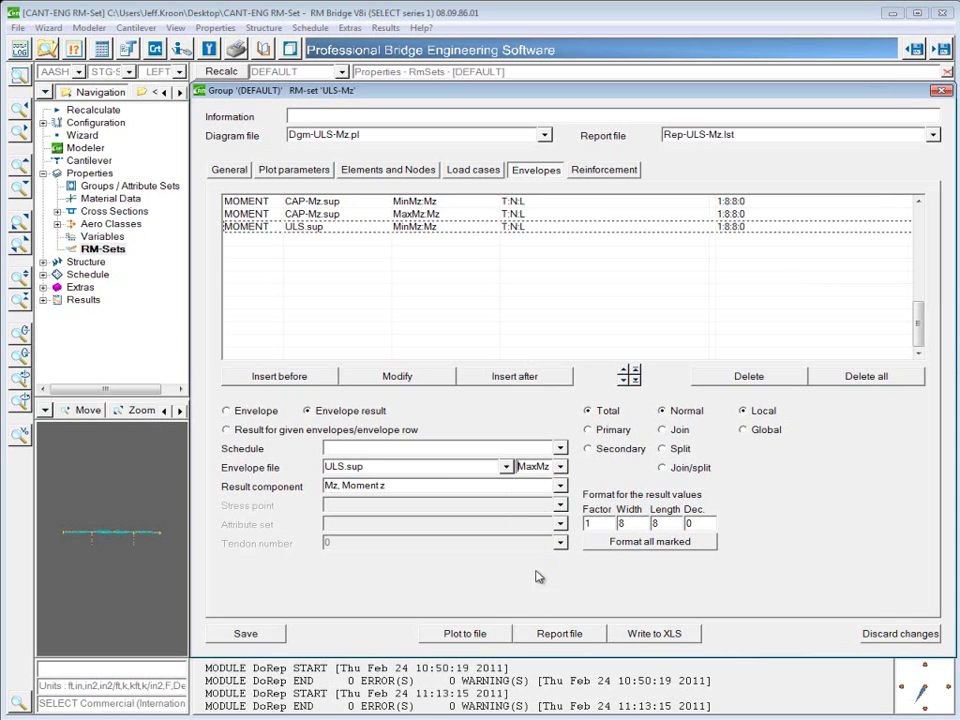
{"action": "left_click", "coordinate": [483, 379]}
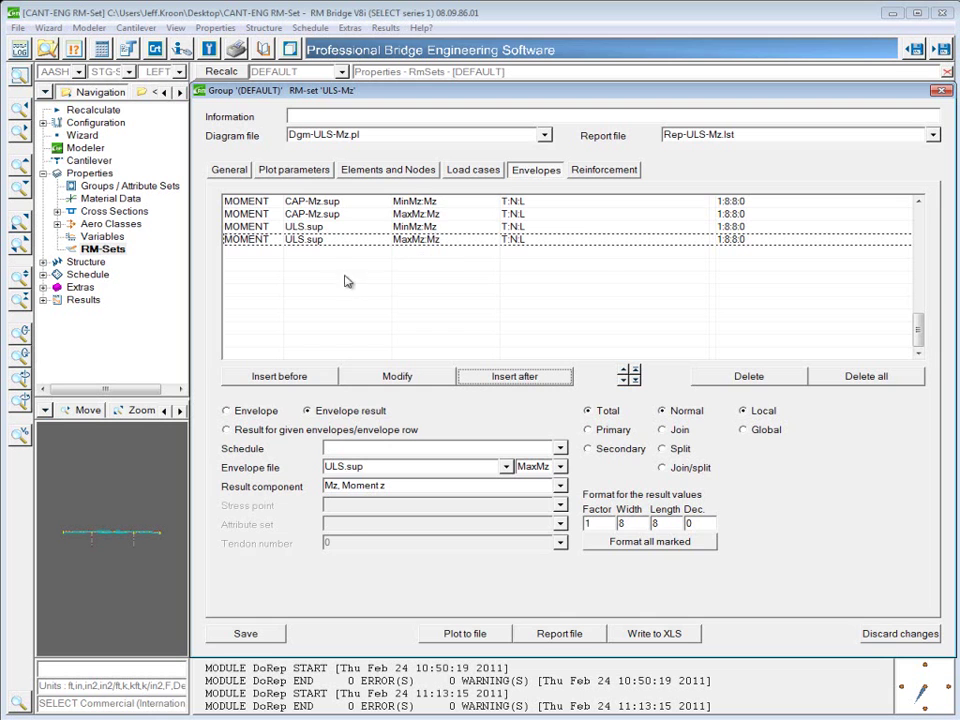
{"action": "left_click", "coordinate": [390, 171]}
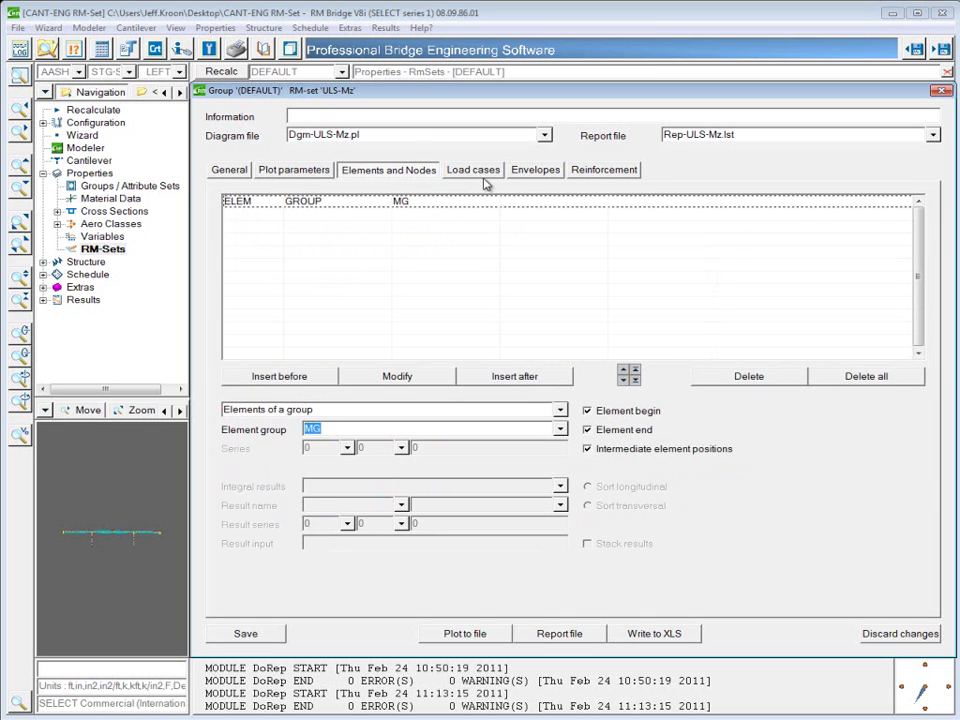
{"action": "left_click", "coordinate": [534, 172]}
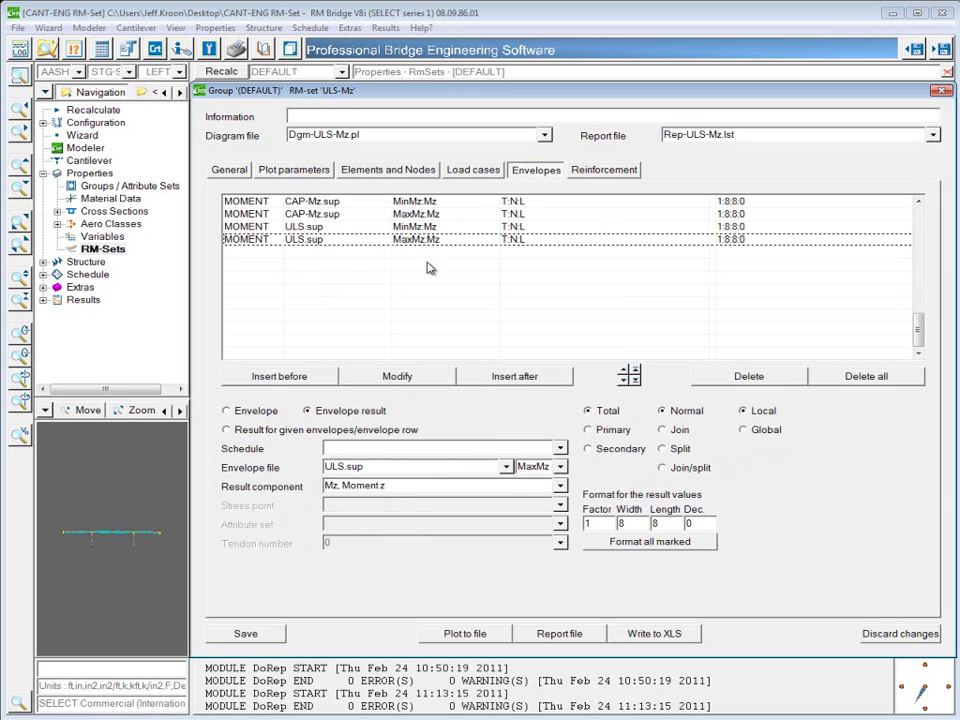
Plot the CAP-Mz.sup and ULS.sup Mz envelopes along the girder, then close the diagram
{"action": "left_click", "coordinate": [466, 634]}
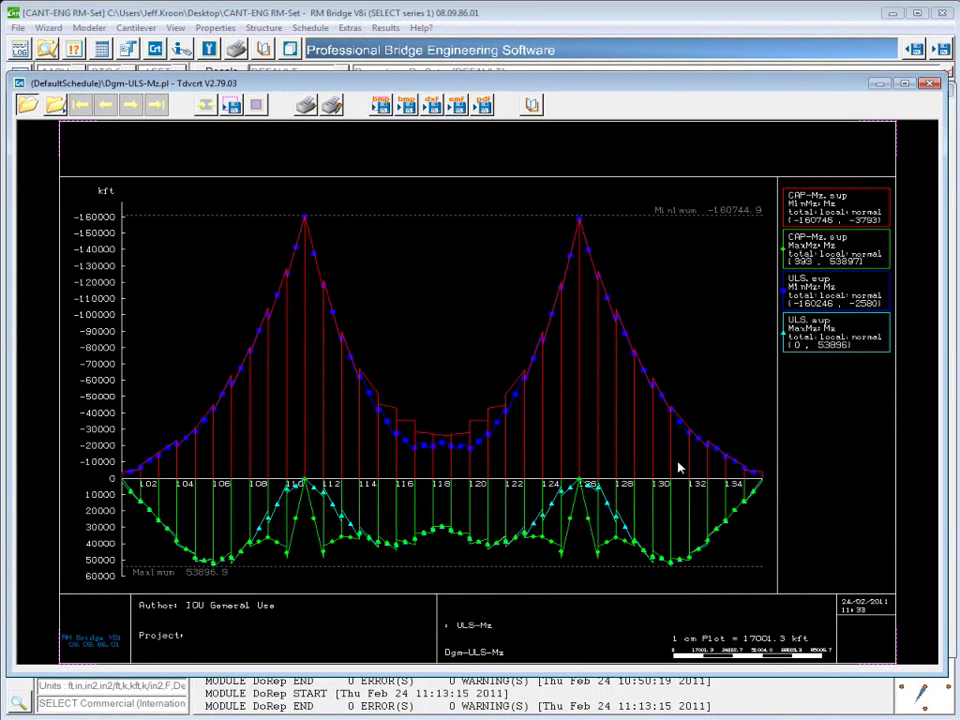
{"action": "left_click", "coordinate": [929, 88]}
Generate Rep-ULS-Mz.lst, scroll through its envelope values in Notepad++, then close it
{"action": "left_click", "coordinate": [560, 635]}
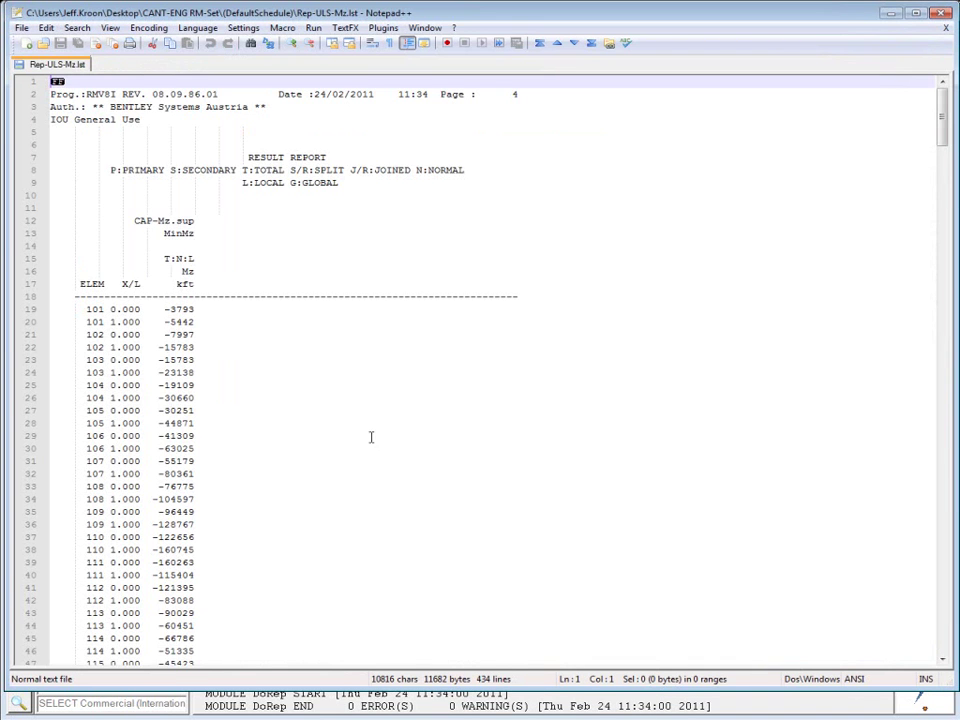
{"action": "left_click", "coordinate": [370, 437]}
{"action": "scroll", "coordinate": [279, 345], "scroll_direction": "down", "scroll_amount": 20}
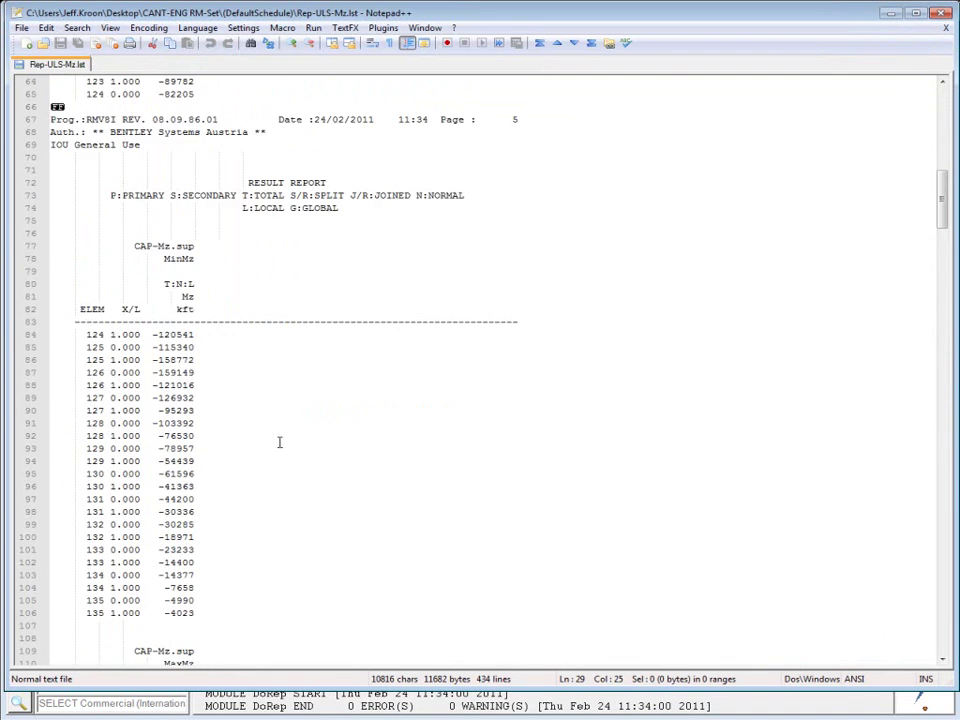
{"action": "scroll", "coordinate": [279, 442], "scroll_direction": "down", "scroll_amount": 20}
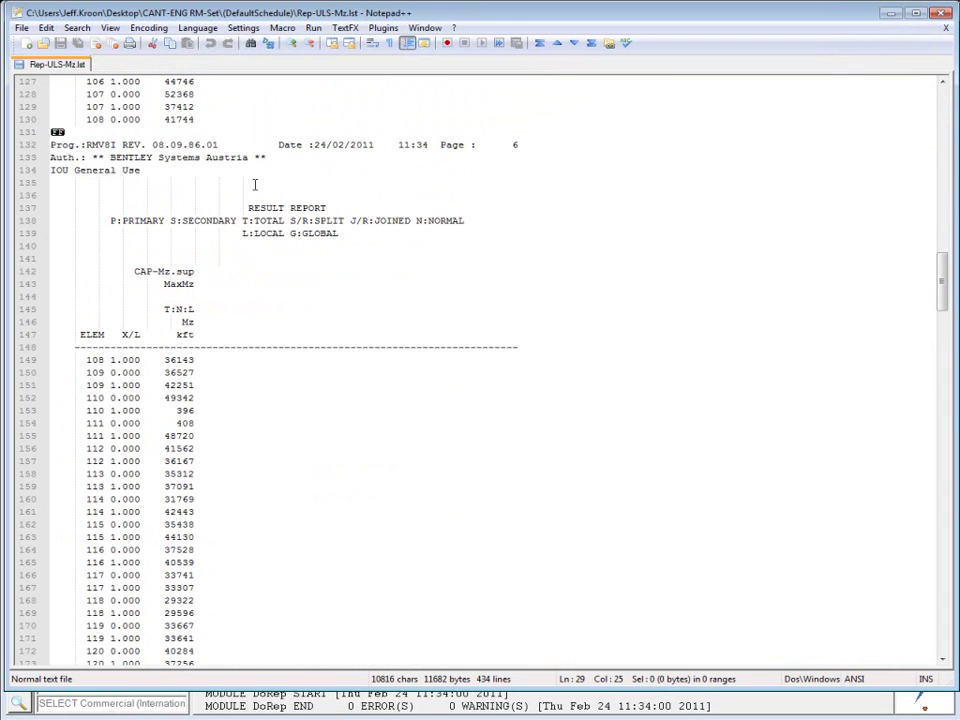
{"action": "left_click_drag", "start_coordinate": [941, 274], "coordinate": [940, 45]}
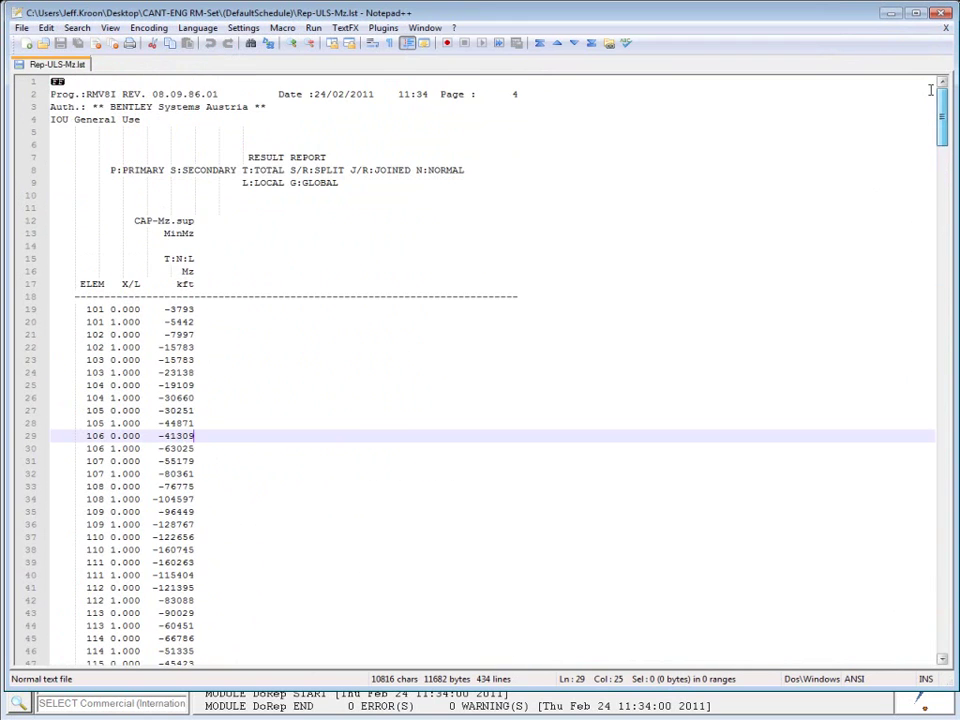
{"action": "left_click", "coordinate": [944, 31]}
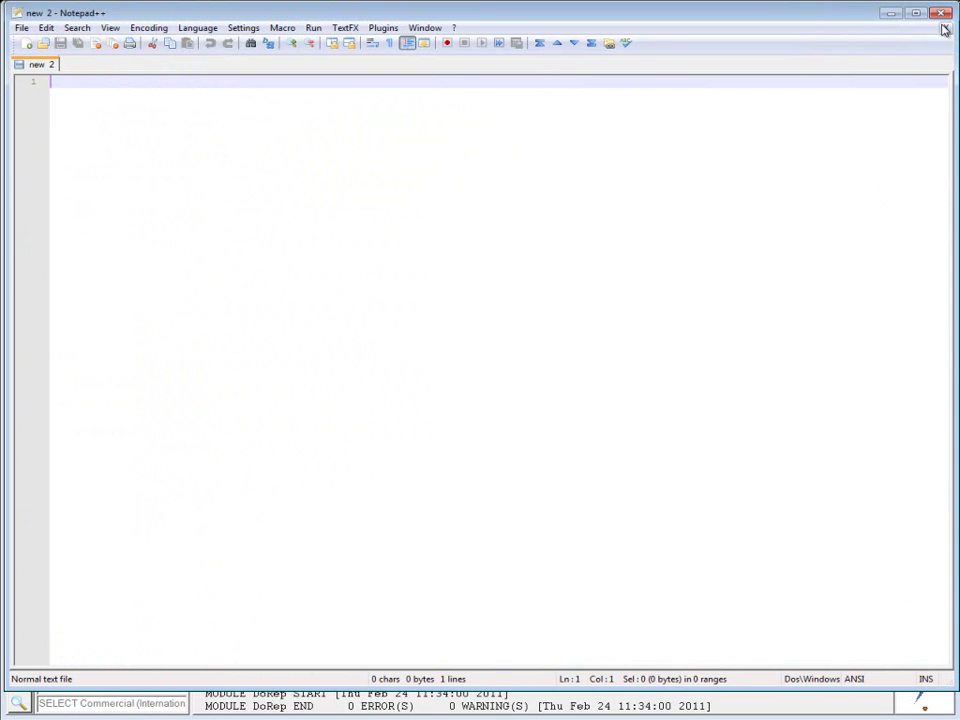
Export results to Rep-ULS-Mz.xls, save the RM-set, and open the (DefaultSchedule) folder
{"action": "left_click", "coordinate": [634, 636]}
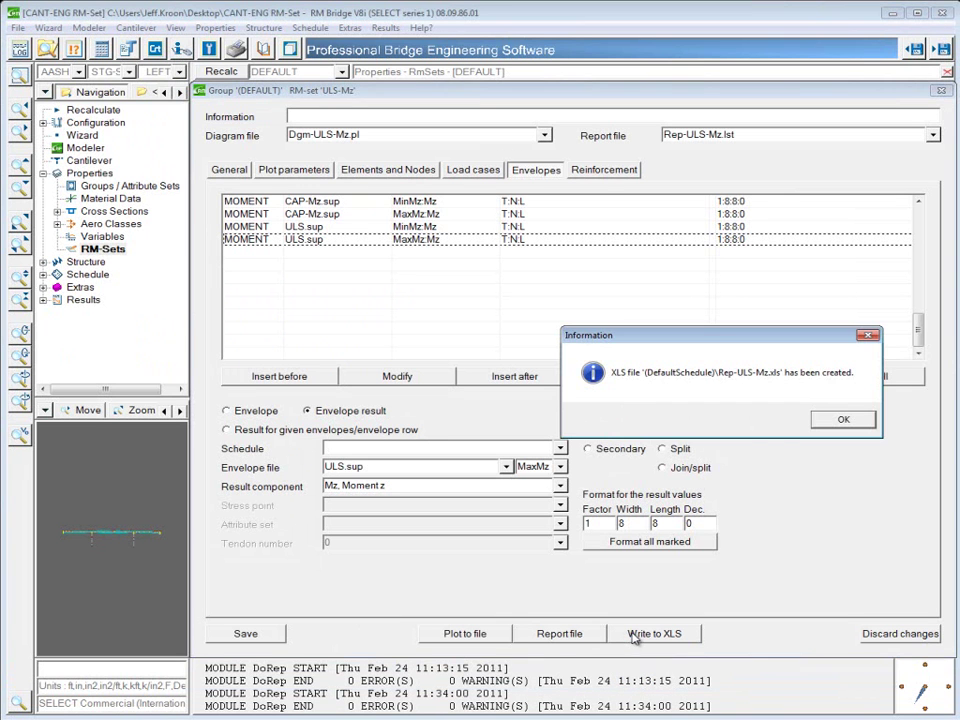
{"action": "left_click", "coordinate": [843, 420]}
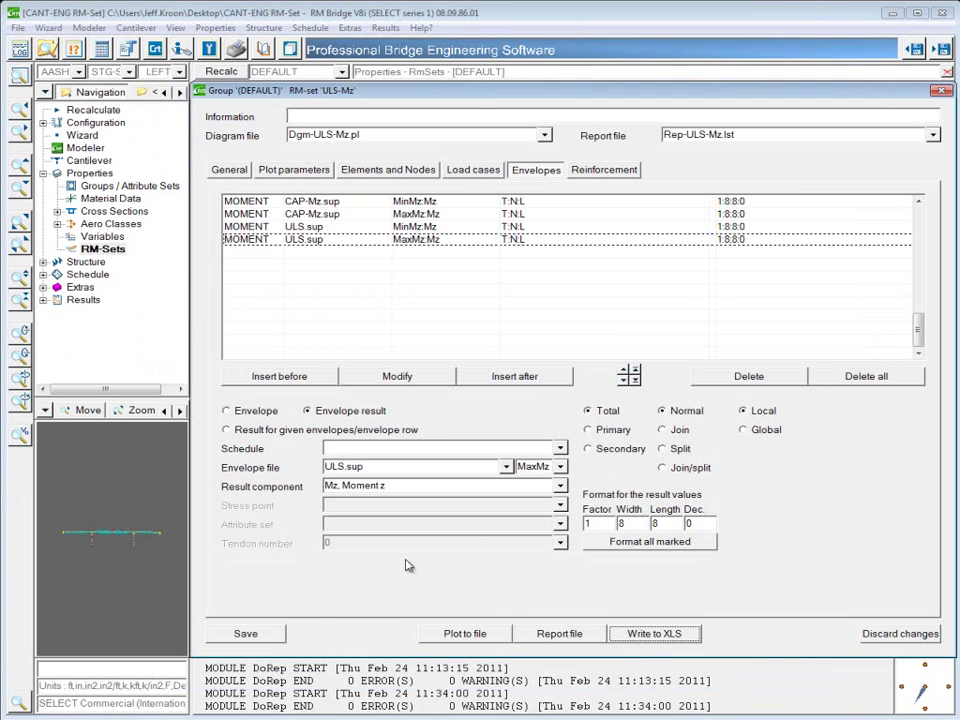
{"action": "left_click", "coordinate": [247, 634]}
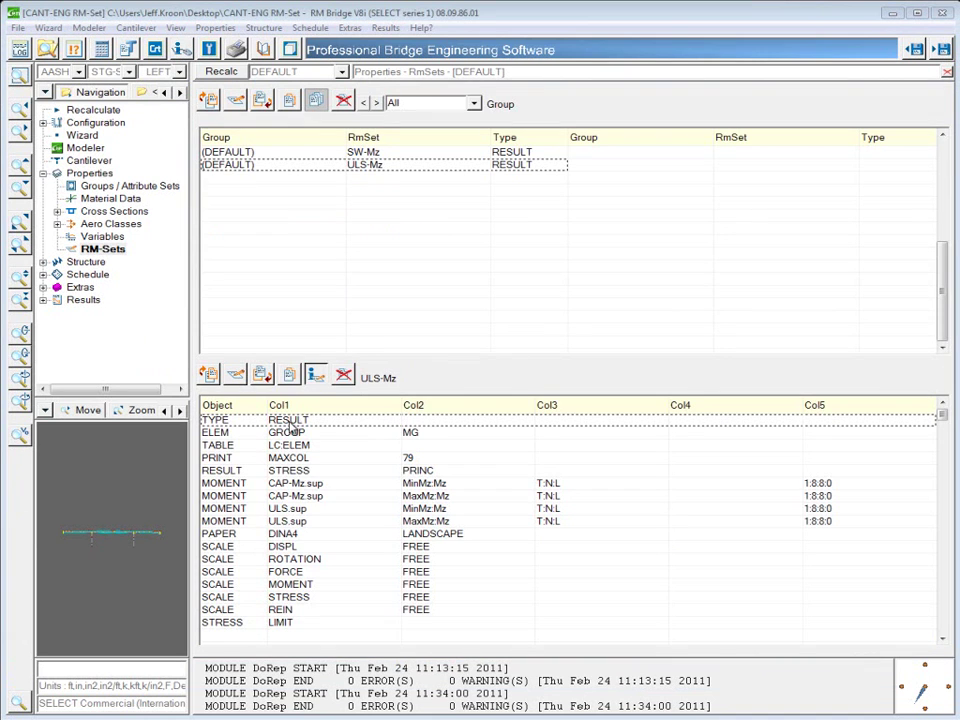
{"action": "left_click", "coordinate": [49, 51]}
{"action": "double_click", "coordinate": [297, 198]}
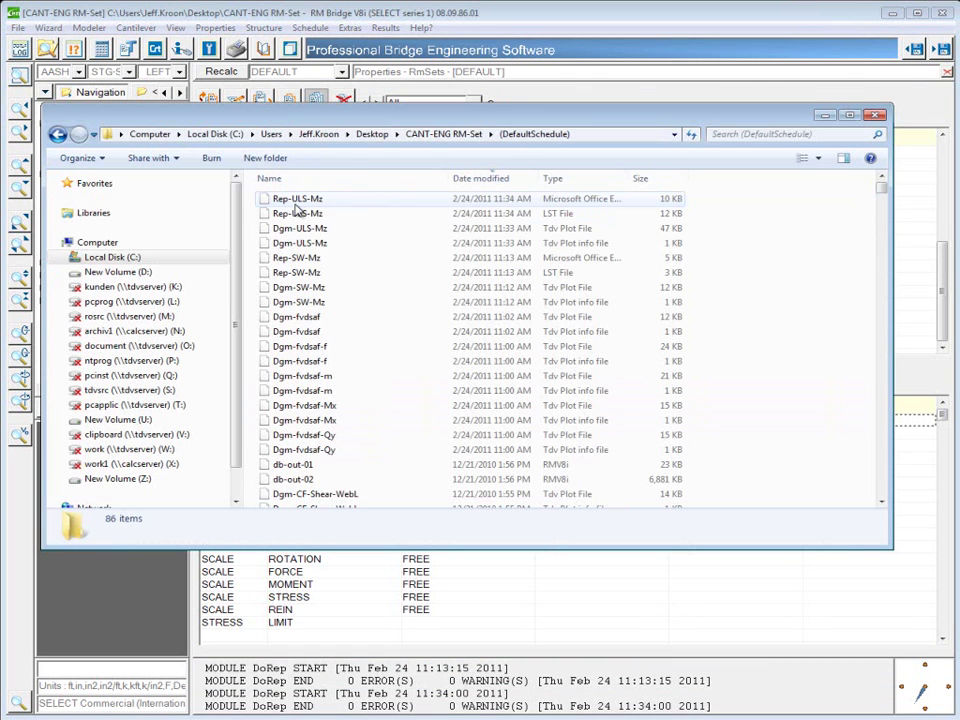
Open Rep-ULS-Mz in Excel, accepting the file-format warning
{"action": "double_click", "coordinate": [305, 199]}
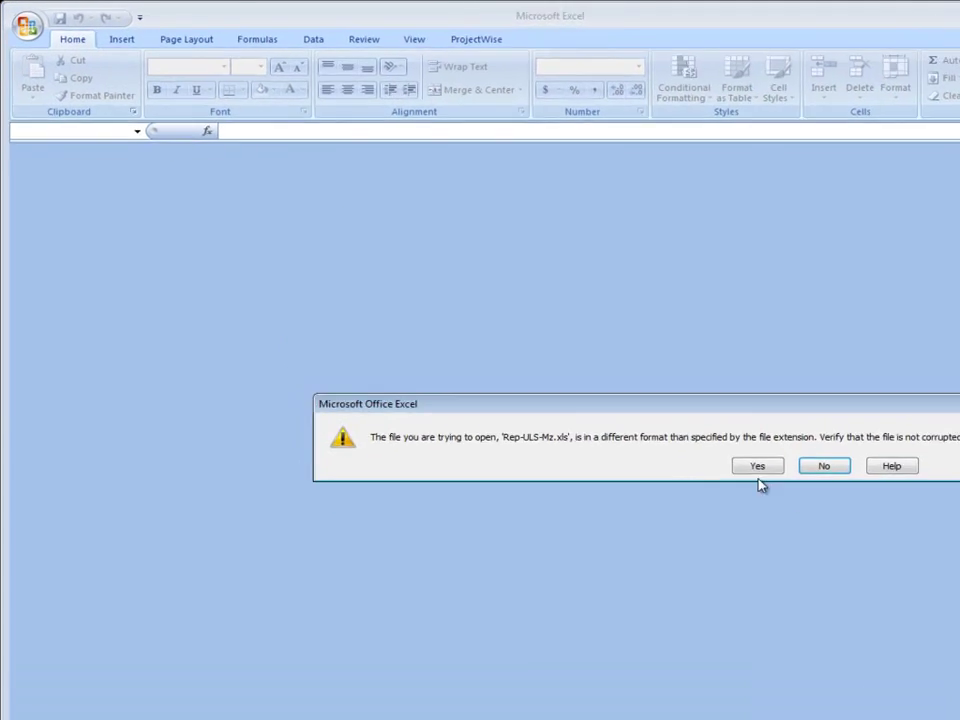
{"action": "left_click", "coordinate": [757, 470]}
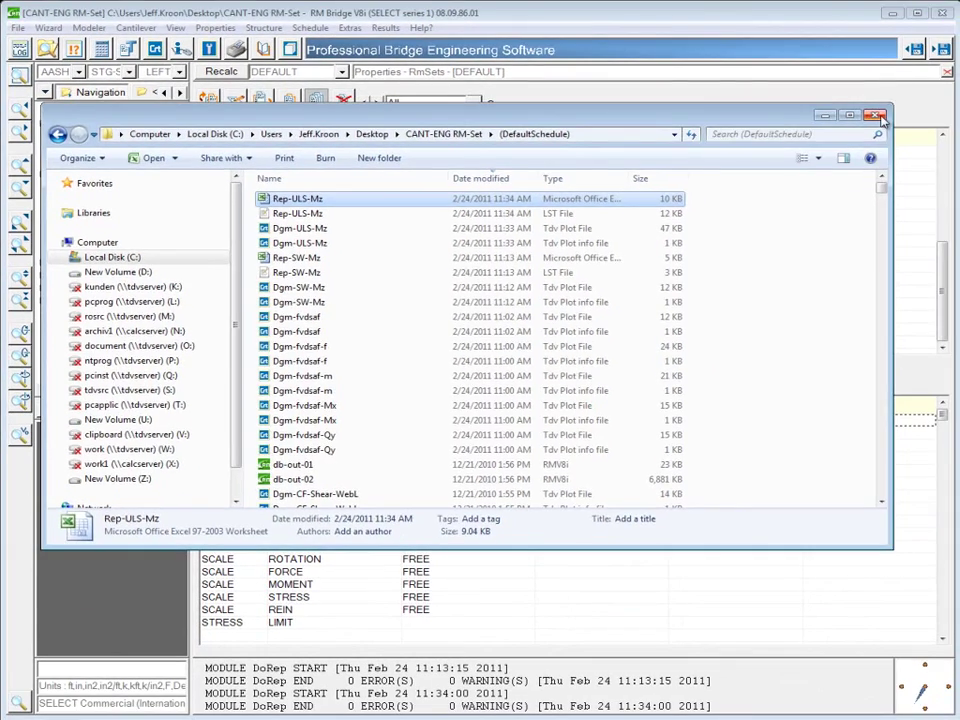
In the ULS-Mz RM-set's Envelopes list, move ULS.sup MinMz up one place, just below CAP-Mz.sup MinMz
{"action": "key", "text": "Return"}
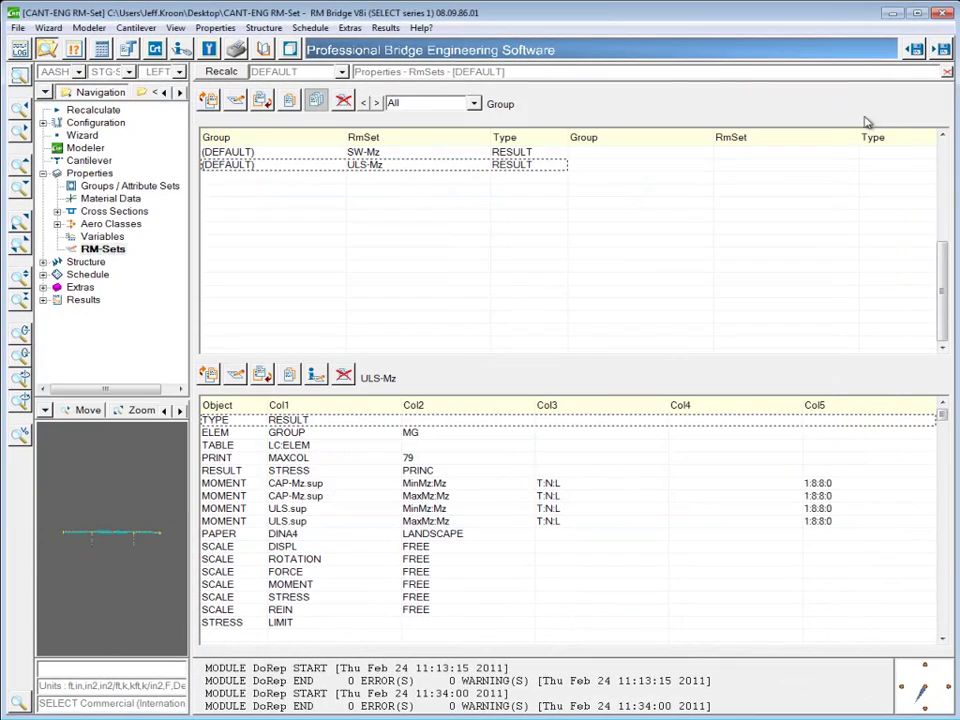
{"action": "left_click", "coordinate": [344, 166]}
{"action": "left_click", "coordinate": [316, 378]}
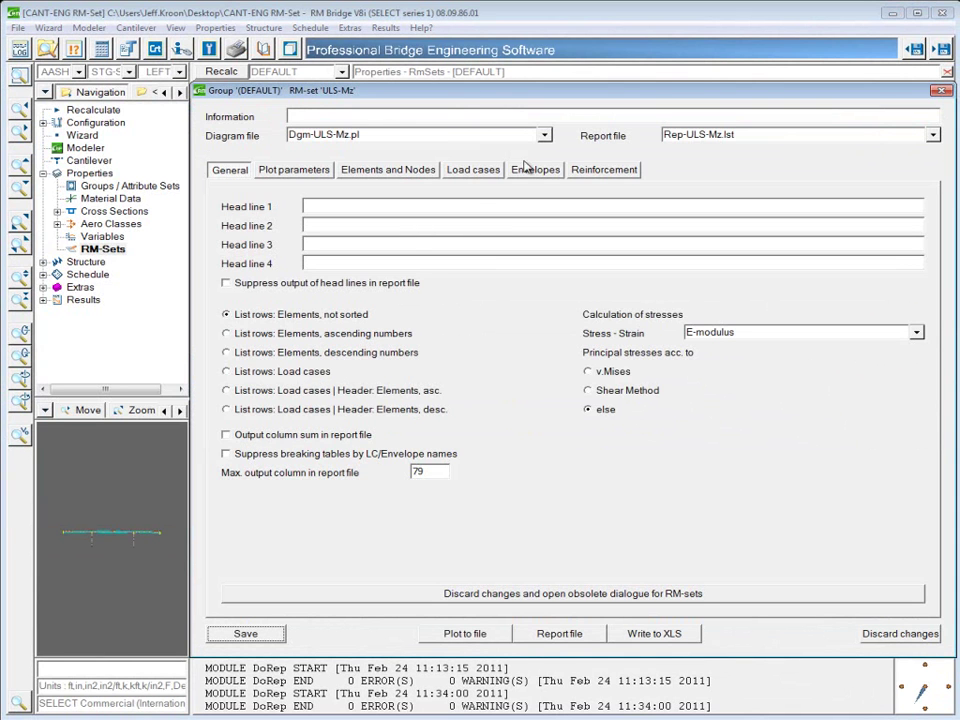
{"action": "left_click", "coordinate": [534, 172]}
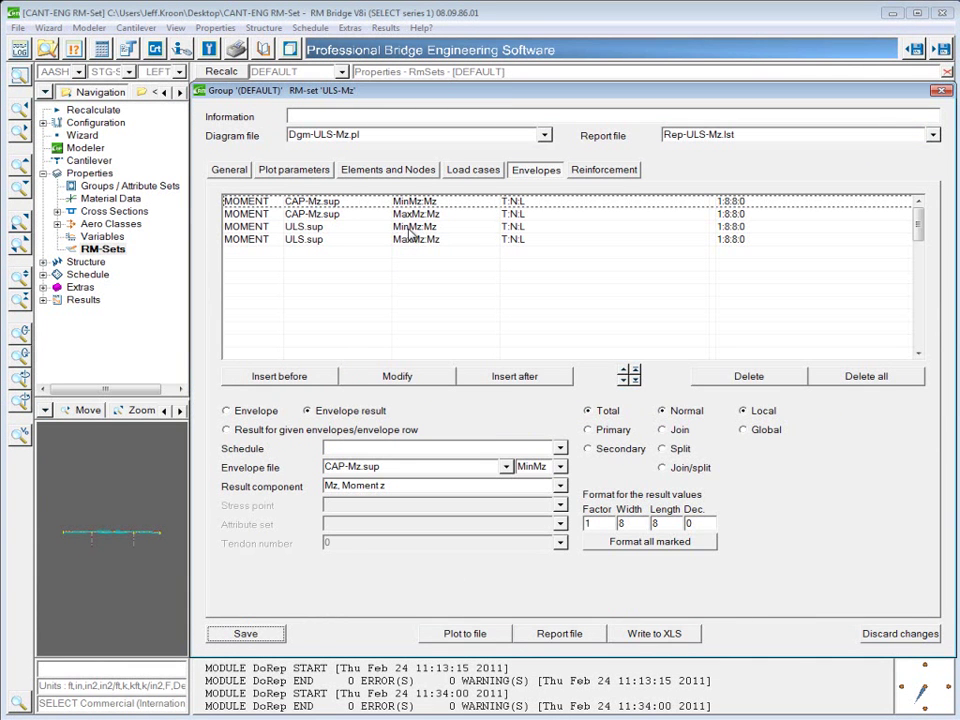
{"action": "left_click", "coordinate": [412, 228]}
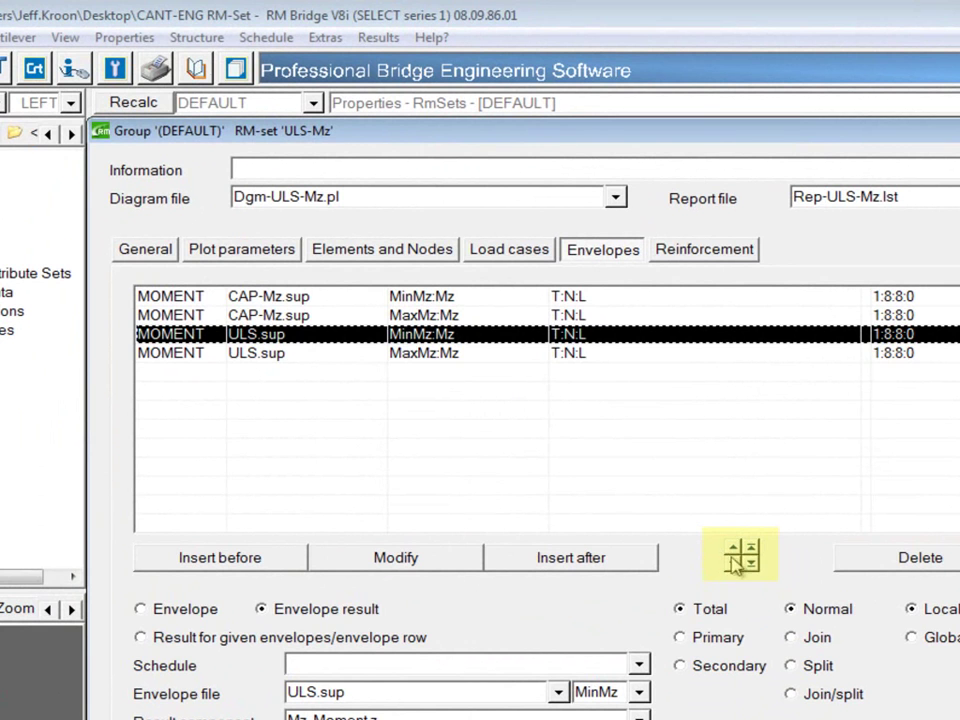
{"action": "left_click", "coordinate": [735, 553]}
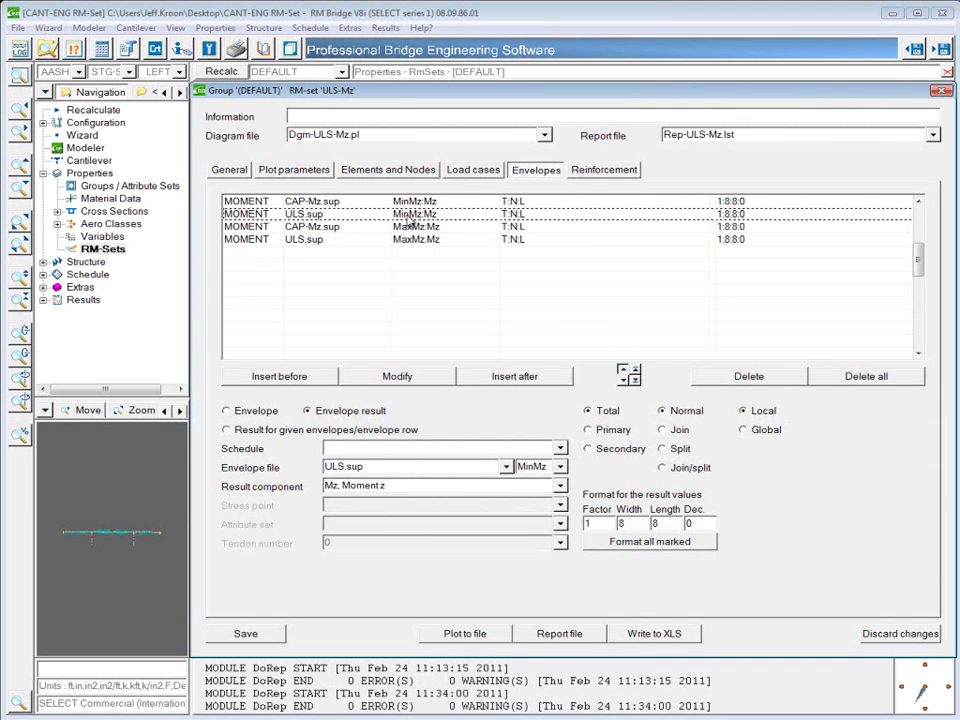
Plot the reordered ULS-Mz envelopes to file and review the diagram
{"action": "left_click", "coordinate": [476, 636]}
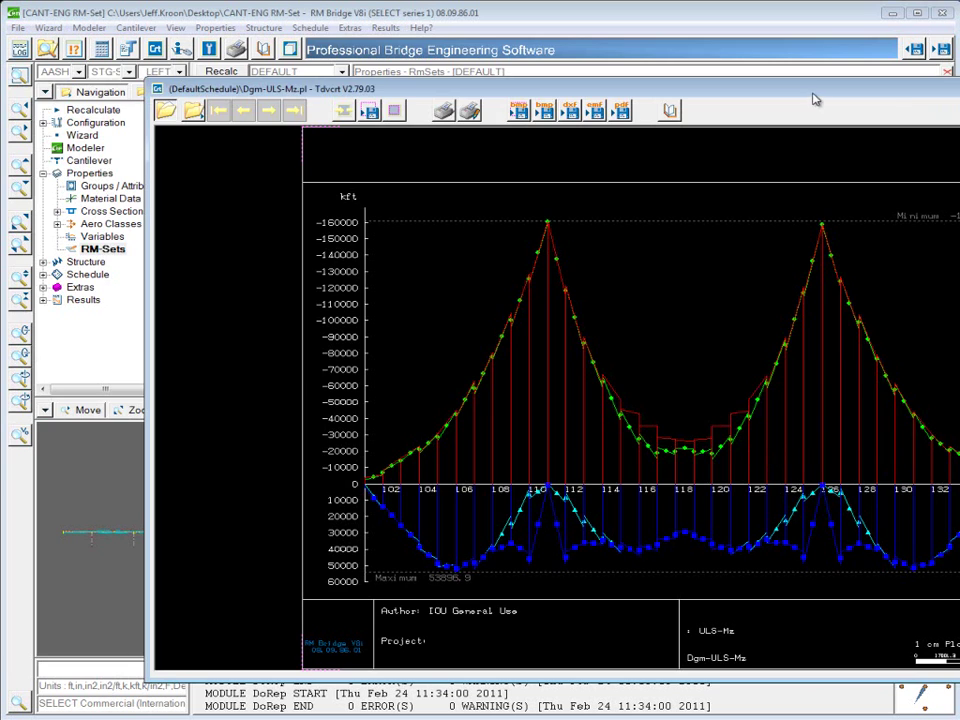
{"action": "left_click_drag", "start_coordinate": [814, 99], "coordinate": [686, 71]}
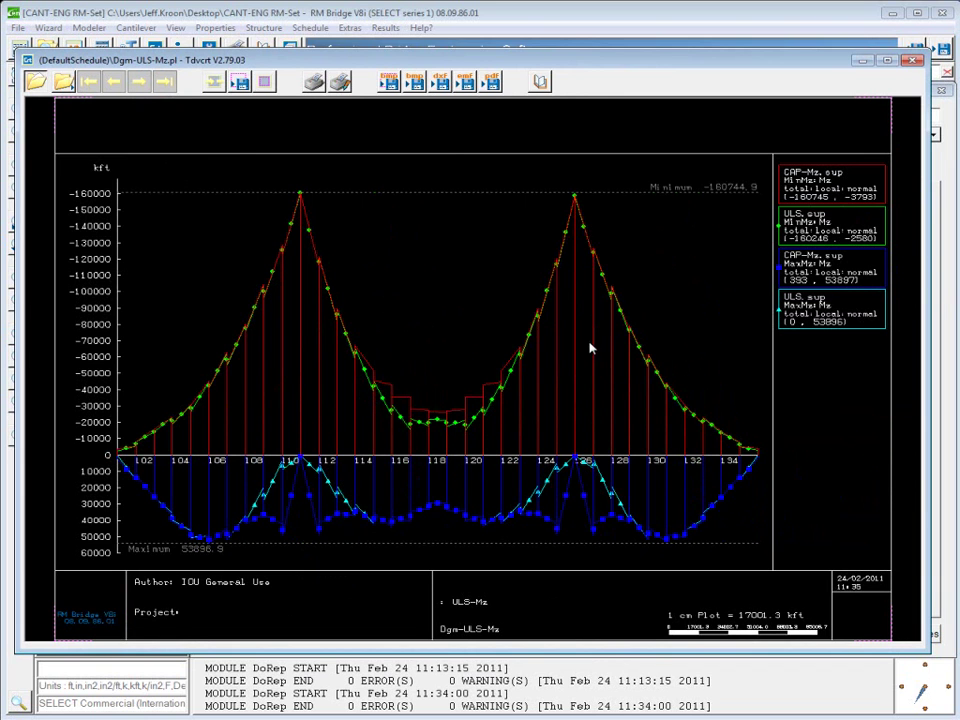
{"action": "left_click", "coordinate": [913, 63]}
Re-export Rep-ULS-Mz.xls and browse to the (DefaultSchedule) output folder
{"action": "left_click", "coordinate": [668, 636]}
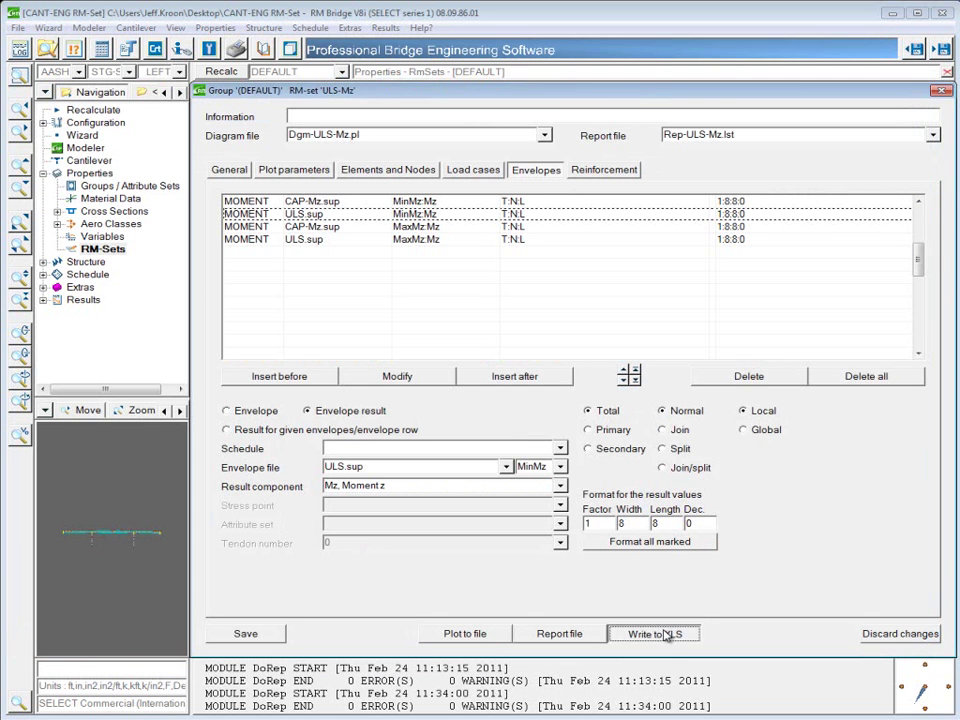
{"action": "left_click", "coordinate": [840, 421]}
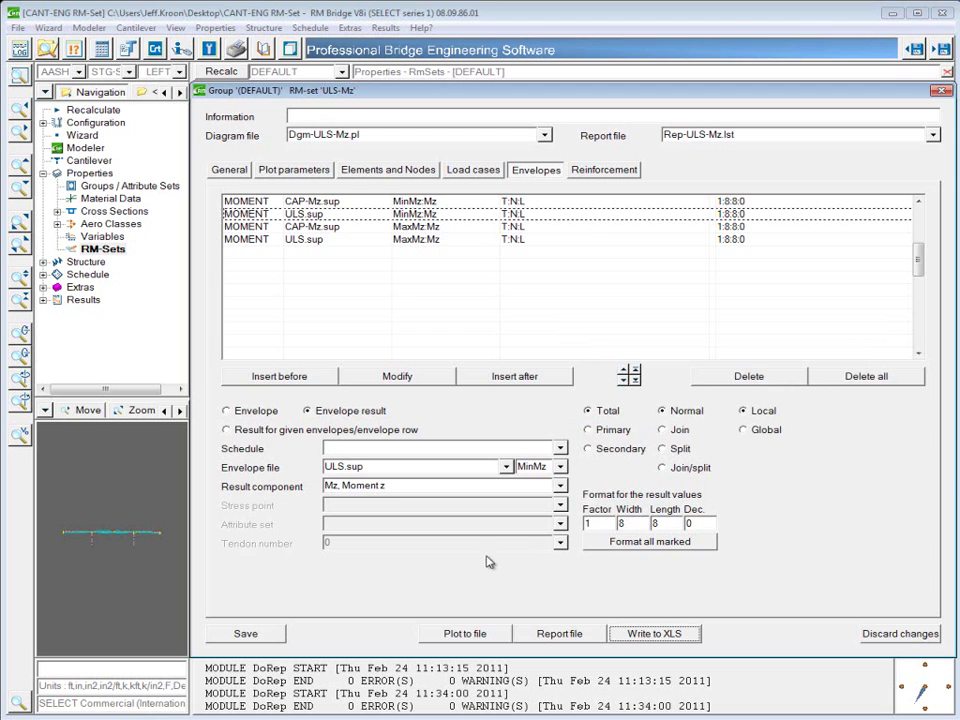
{"action": "left_click", "coordinate": [245, 633]}
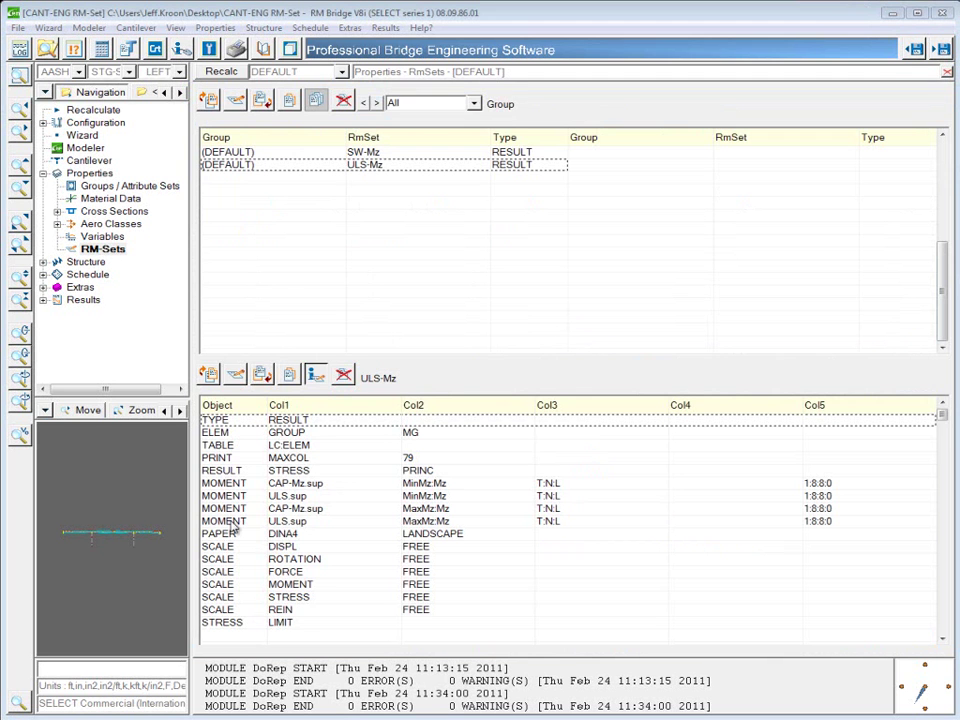
{"action": "left_click", "coordinate": [51, 52]}
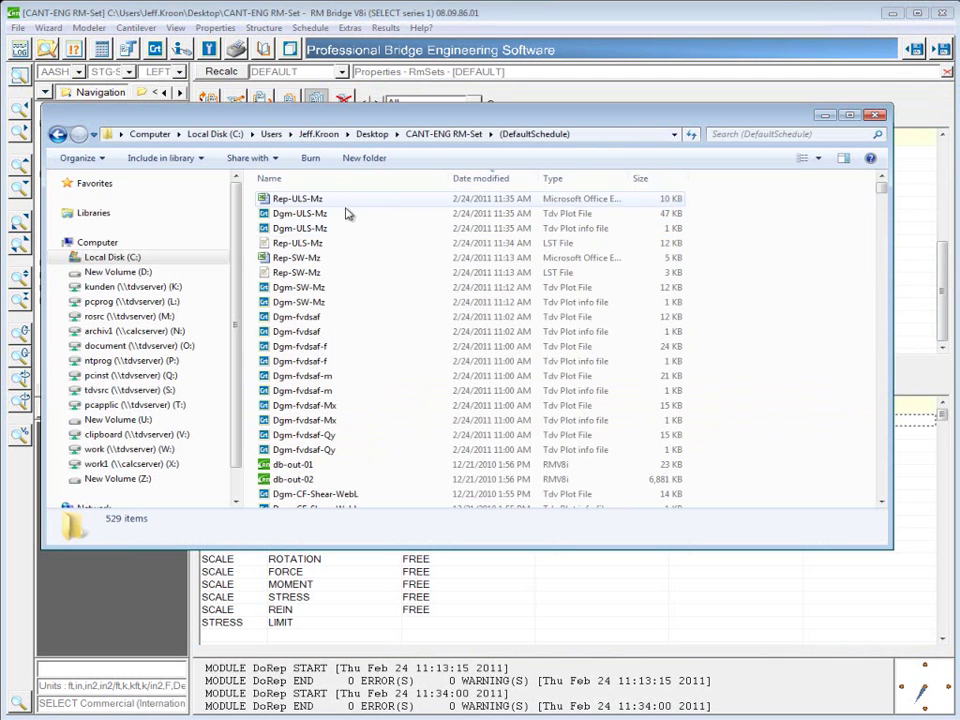
Open Rep-ULS-Mz in Excel, accepting the file-format warning
{"action": "double_click", "coordinate": [290, 199]}
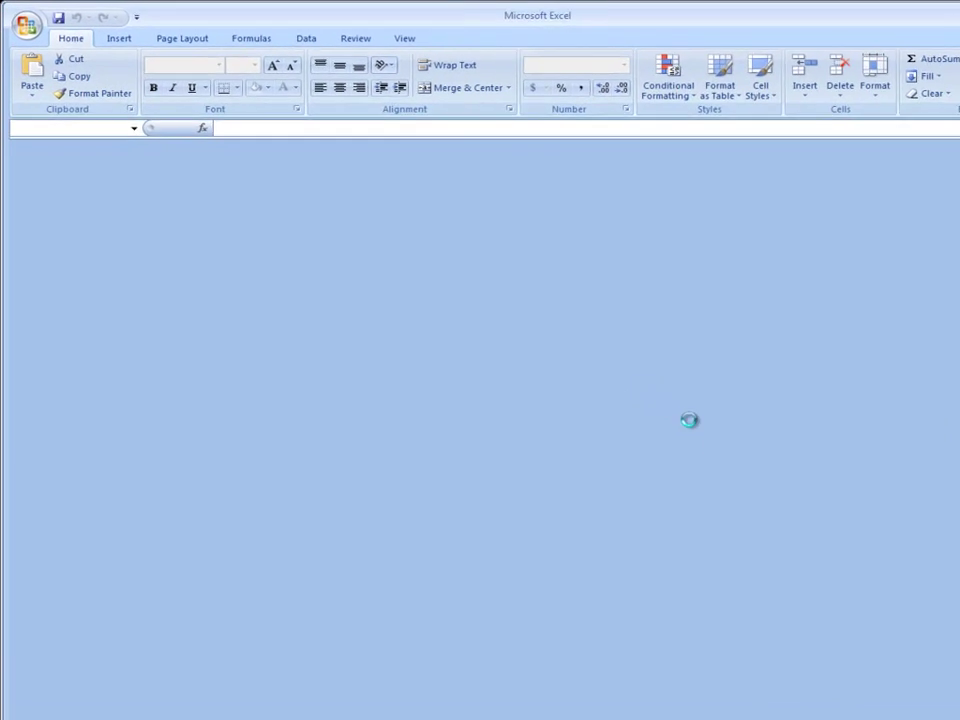
{"action": "left_click", "coordinate": [733, 465]}
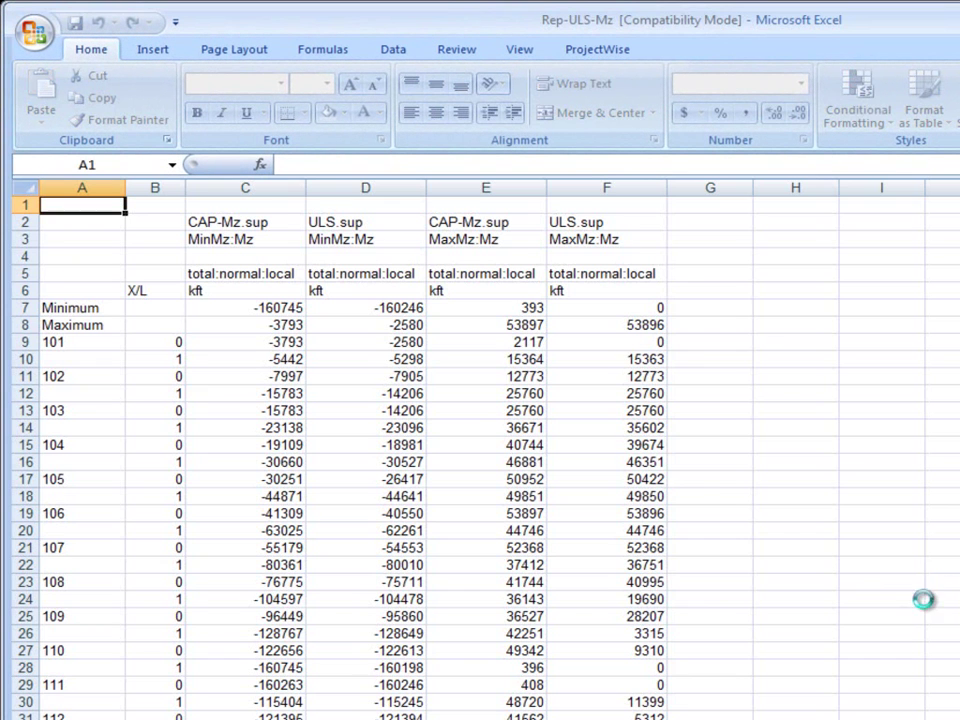